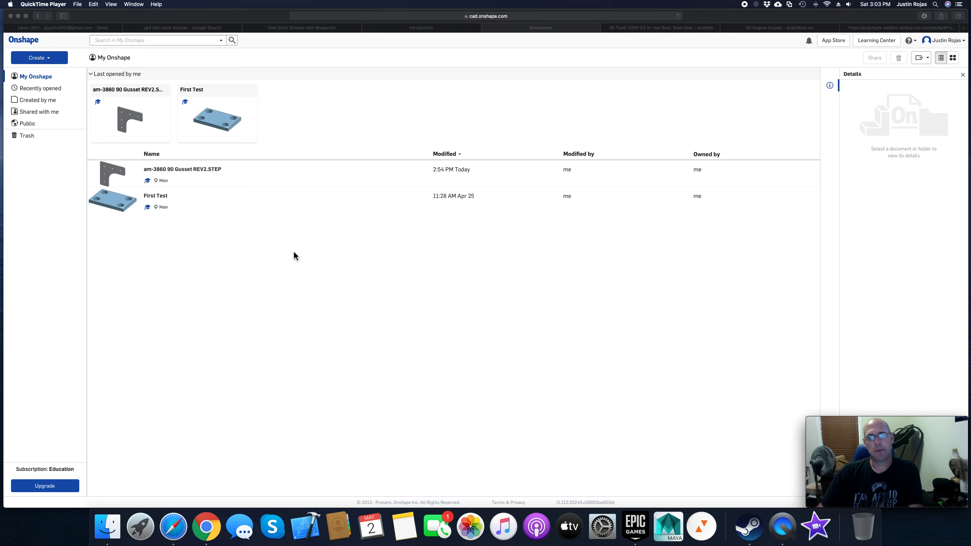
Open the First Test document, orbit its plate, and return to the documents list.
{"action": "double_click", "coordinate": [183, 207]}
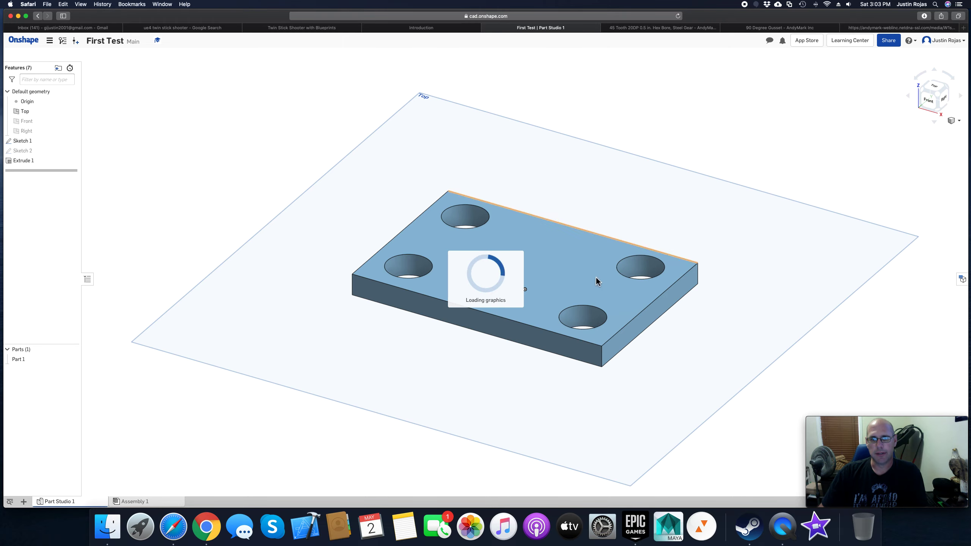
{"action": "right_click_drag", "start_coordinate": [741, 236], "coordinate": [728, 286]}
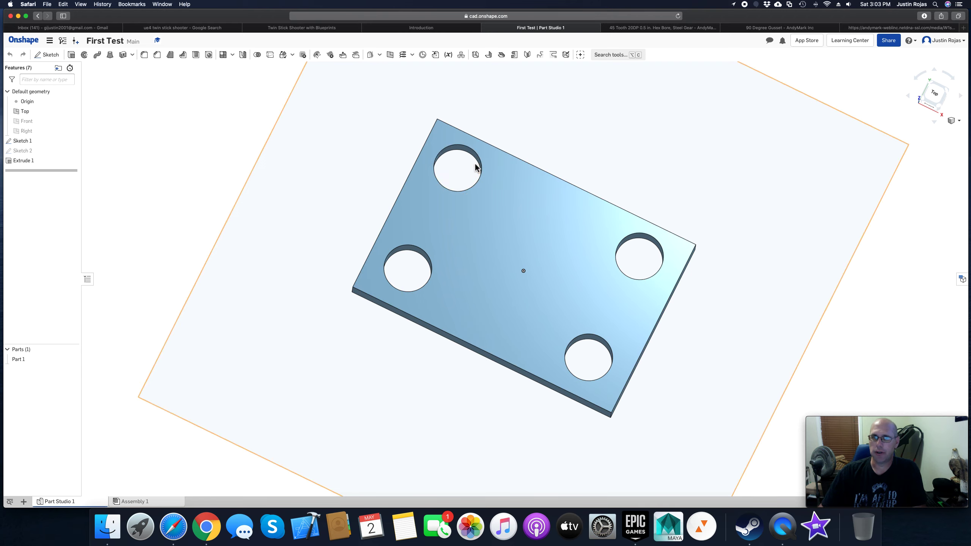
{"action": "left_click", "coordinate": [25, 42]}
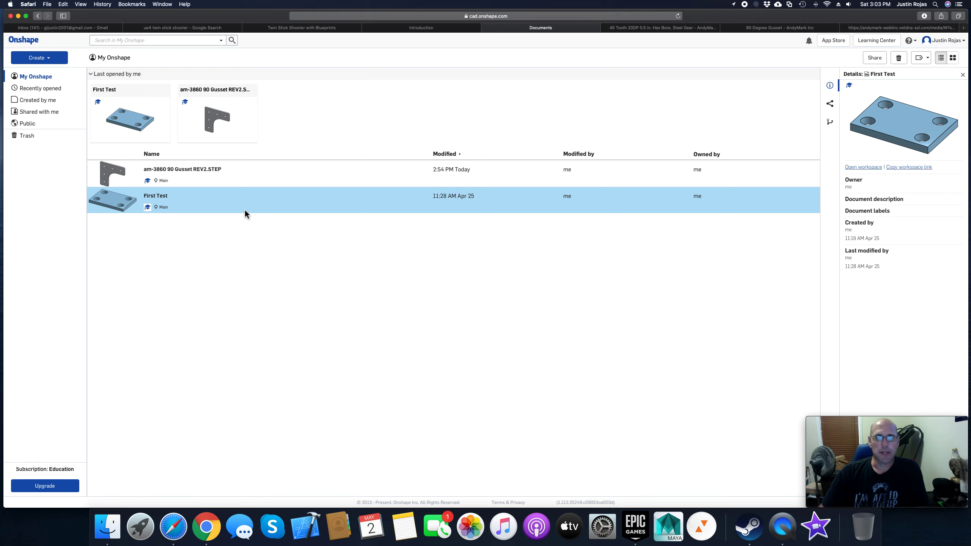
Open the am-3860 90 Gusset REV2.STEP document and hide its Top, Front and Right planes.
{"action": "left_click", "coordinate": [218, 172]}
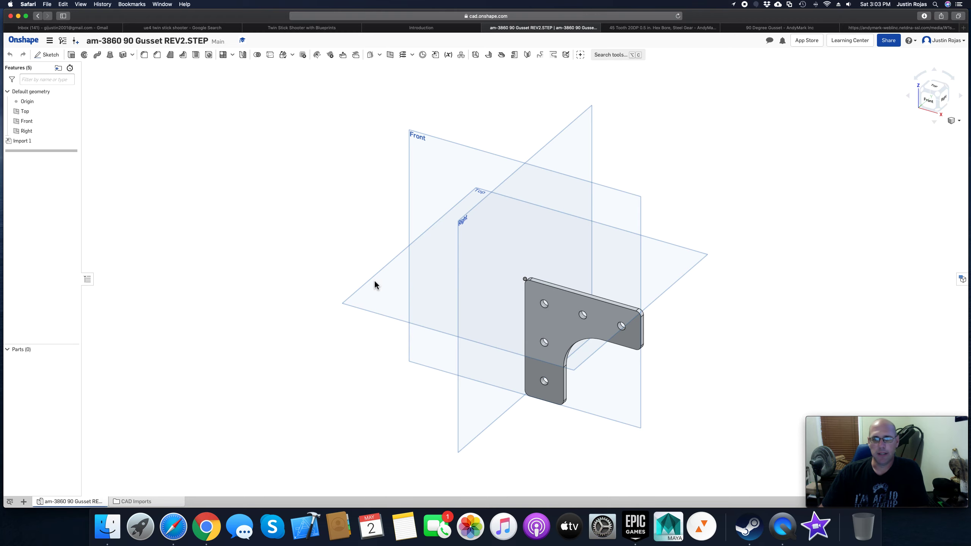
{"action": "right_click_drag", "start_coordinate": [714, 311], "coordinate": [704, 290]}
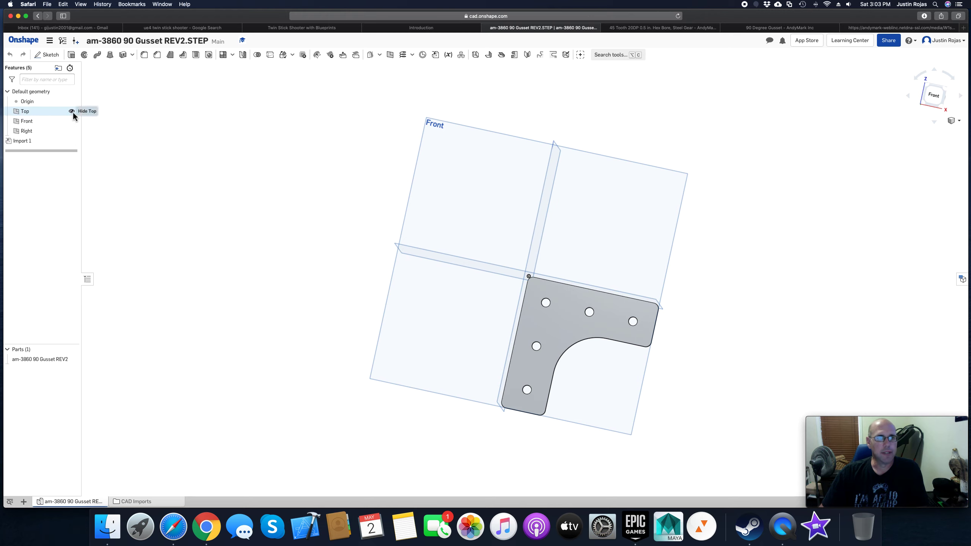
{"action": "left_click", "coordinate": [72, 111]}
{"action": "left_click", "coordinate": [71, 121]}
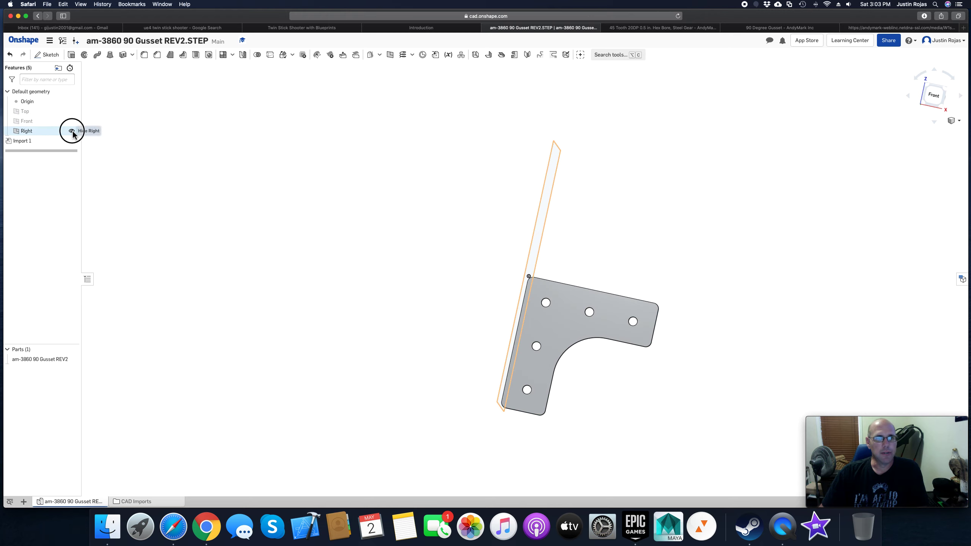
{"action": "left_click", "coordinate": [72, 131]}
Orbit and zoom the gusset, then snap it to the Front view.
{"action": "right_click_drag", "start_coordinate": [733, 327], "coordinate": [572, 262]}
{"action": "scroll", "coordinate": [625, 350], "scroll_direction": "up", "scroll_amount": 5}
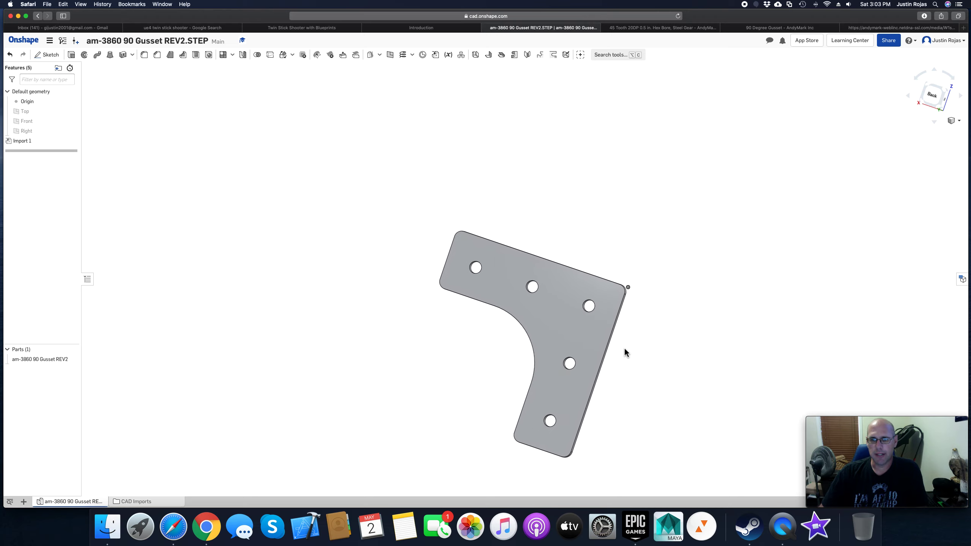
{"action": "scroll", "coordinate": [625, 350], "scroll_direction": "down", "scroll_amount": 2}
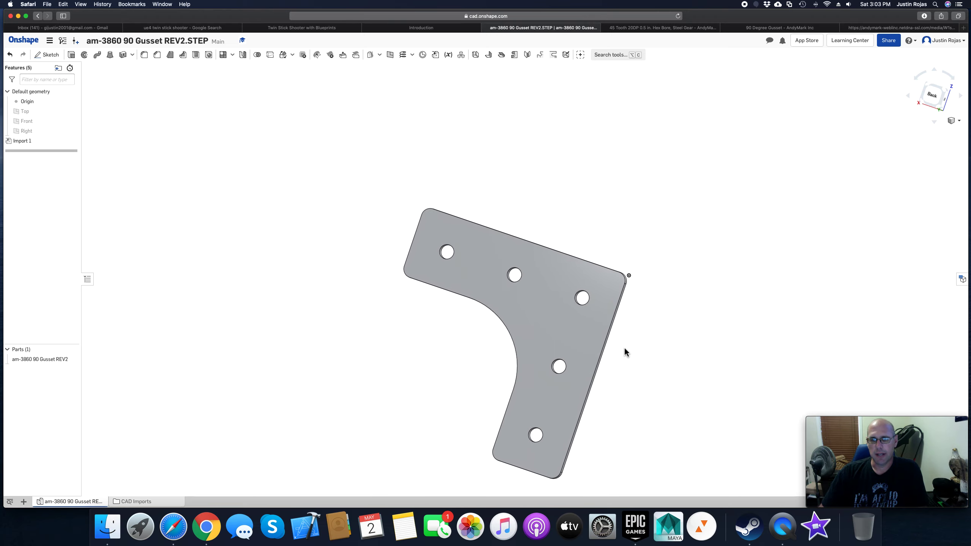
{"action": "right_click_drag", "start_coordinate": [644, 301], "coordinate": [762, 337]}
{"action": "key", "text": "shift+1"}
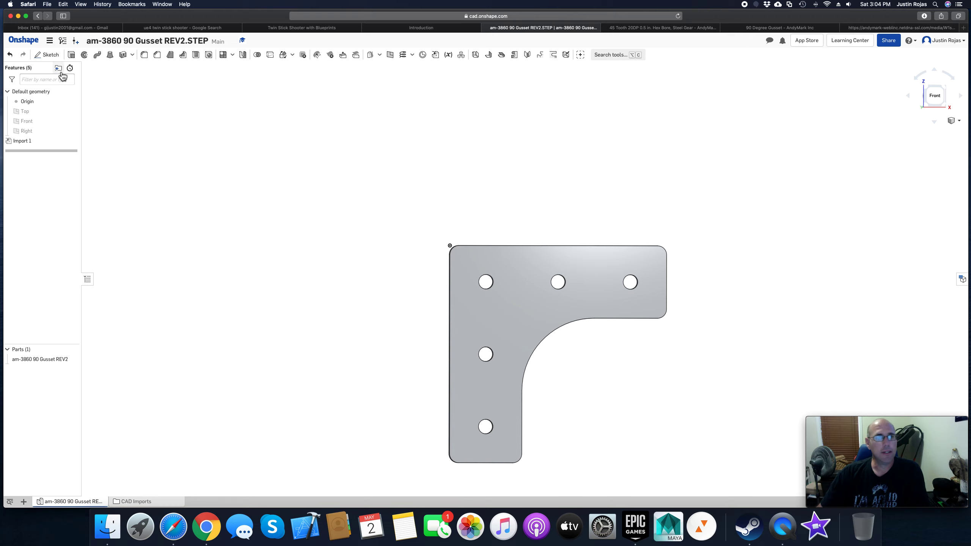
Back at the documents list, check the STEP file name on the 90 Degree Gusset product page.
{"action": "left_click", "coordinate": [28, 42]}
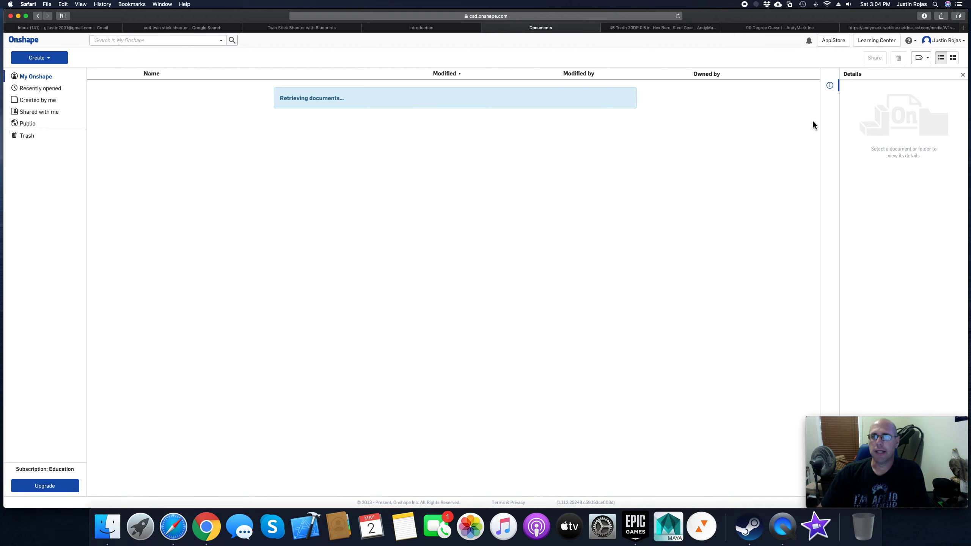
{"action": "left_click", "coordinate": [766, 30]}
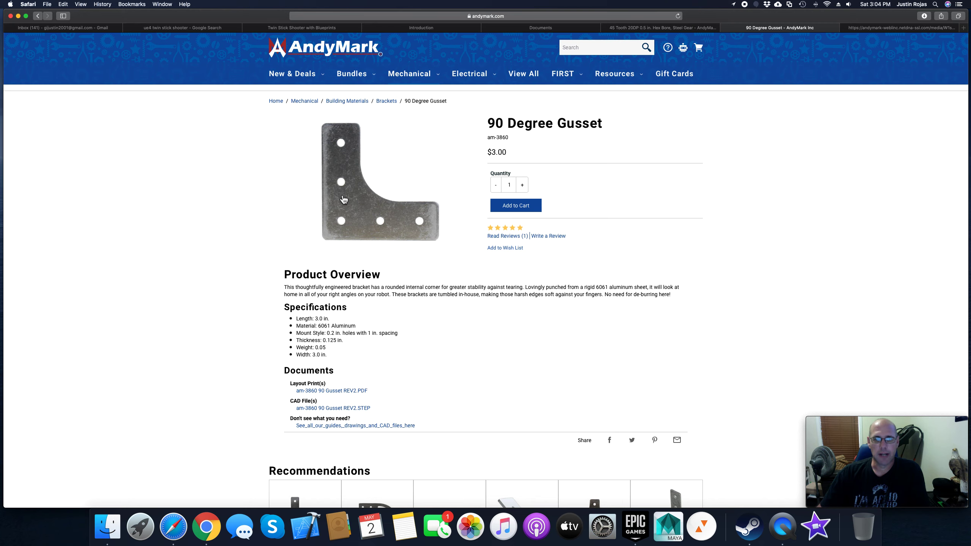
{"action": "scroll", "coordinate": [727, 252], "scroll_direction": "down", "scroll_amount": 4}
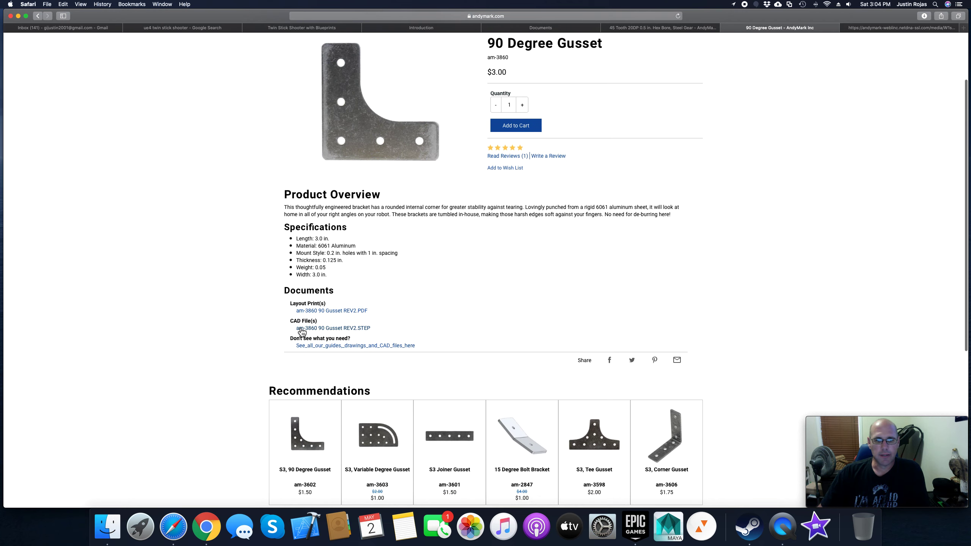
{"action": "left_click_drag", "start_coordinate": [390, 326], "coordinate": [290, 327]}
{"action": "left_click", "coordinate": [476, 325]}
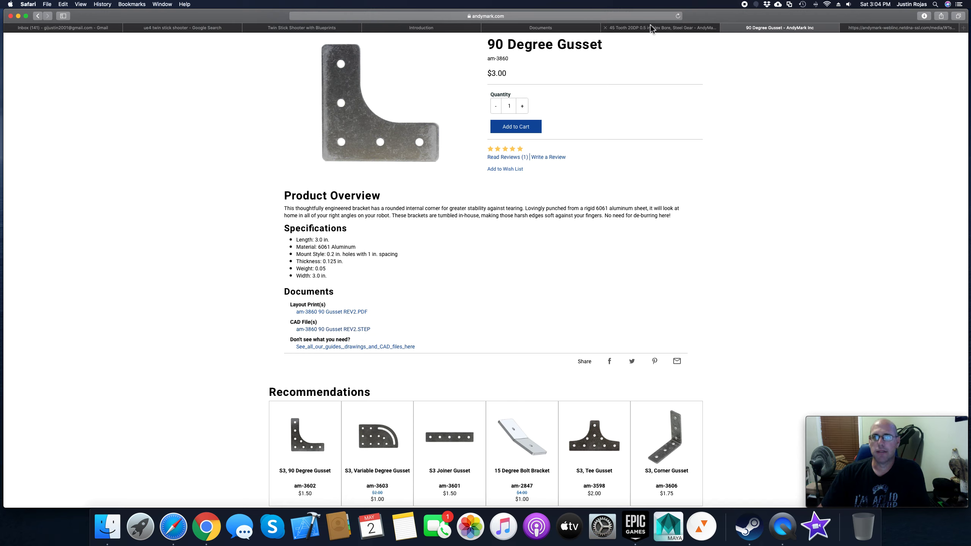
Glance at the Onshape list, then bring up the gusset's PDF layout drawing.
{"action": "left_click", "coordinate": [572, 29]}
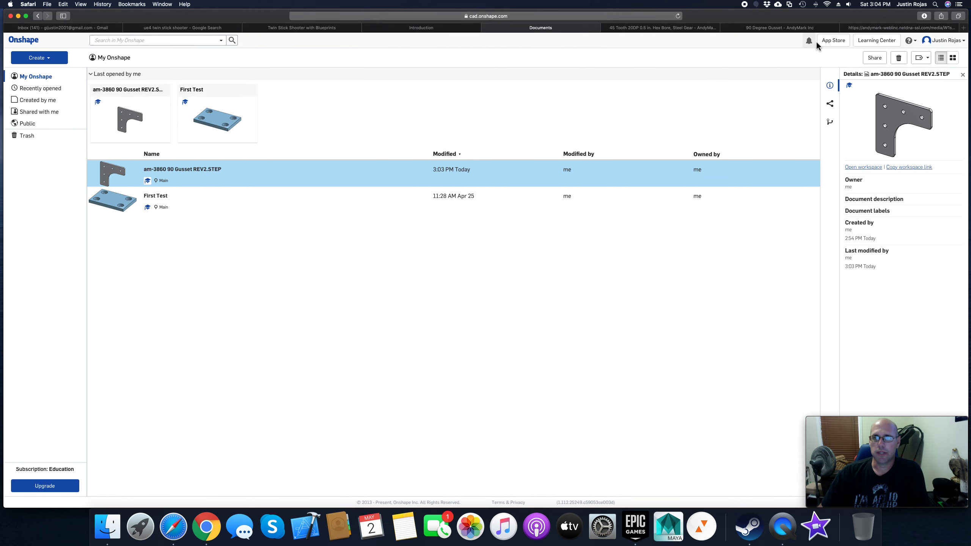
{"action": "left_click", "coordinate": [765, 29]}
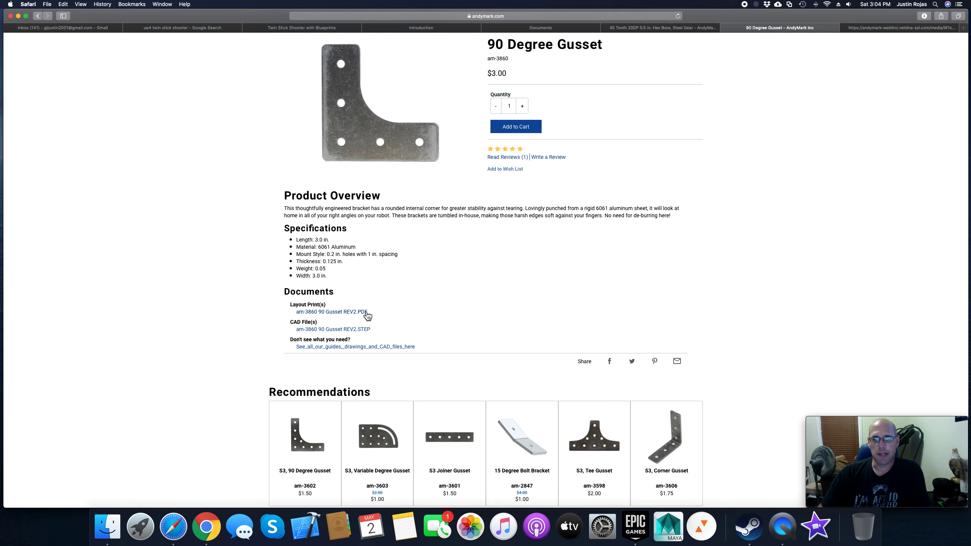
{"action": "left_click", "coordinate": [874, 29]}
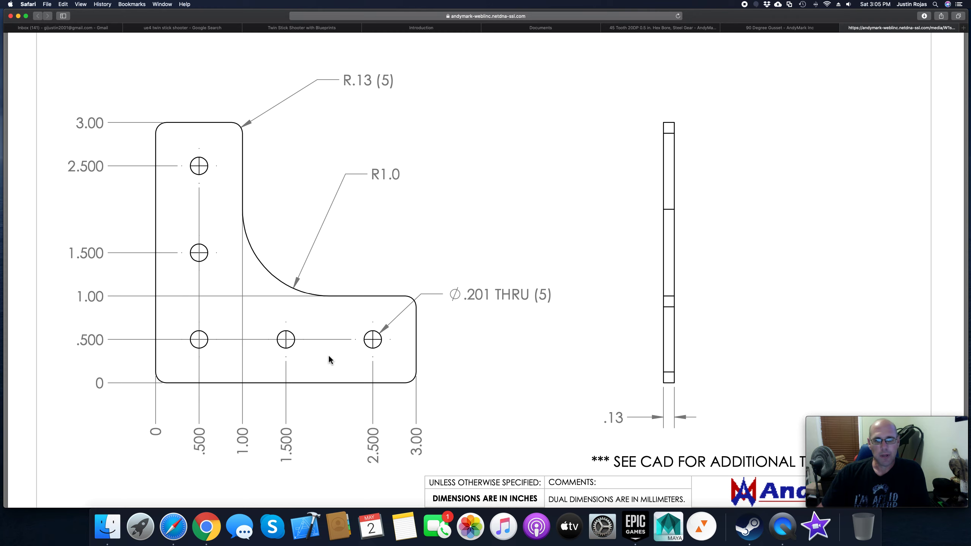
Scroll the gusset drawing, highlighting the dual-dimensions-in-millimeters note and reviewing the hole dimensions.
{"action": "scroll", "coordinate": [618, 326], "scroll_direction": "down", "scroll_amount": 5}
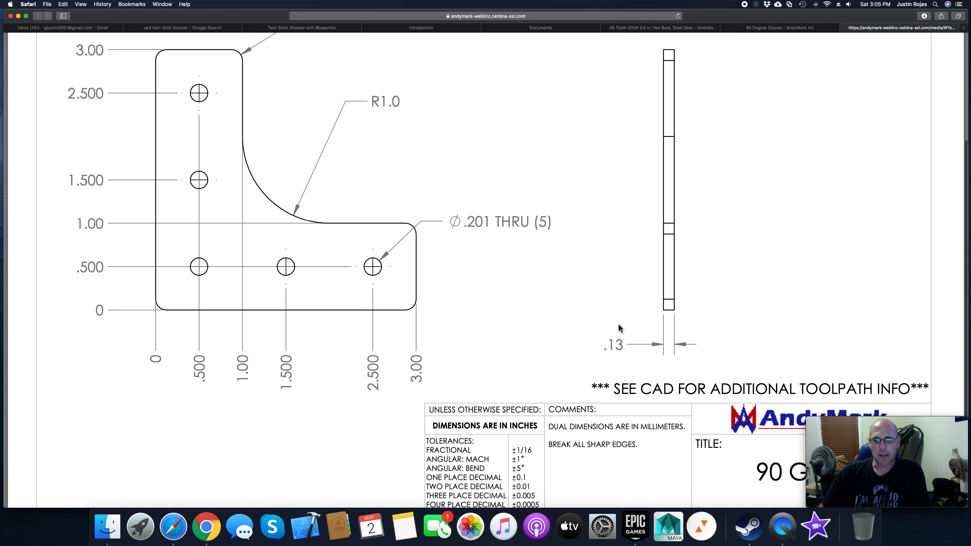
{"action": "left_click_drag", "start_coordinate": [690, 349], "coordinate": [549, 349]}
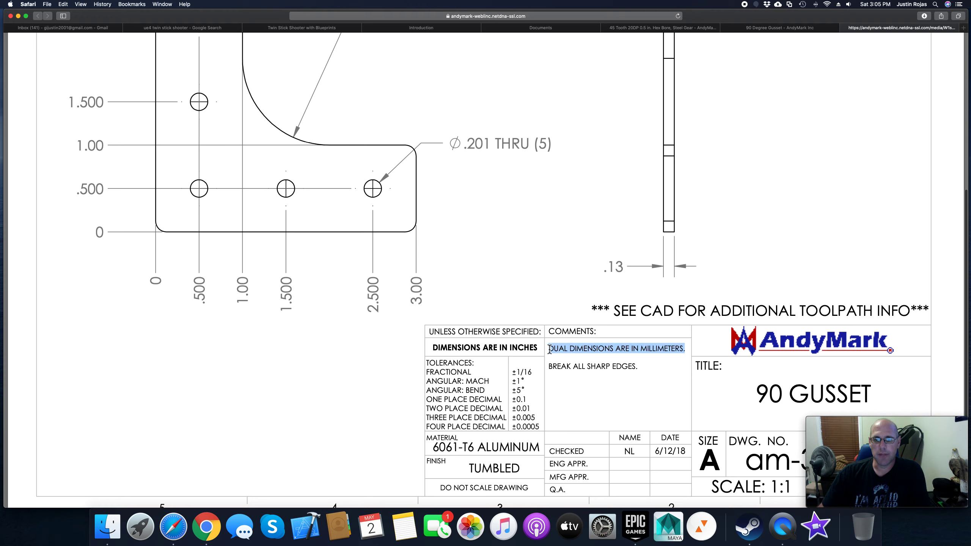
{"action": "left_click", "coordinate": [499, 282]}
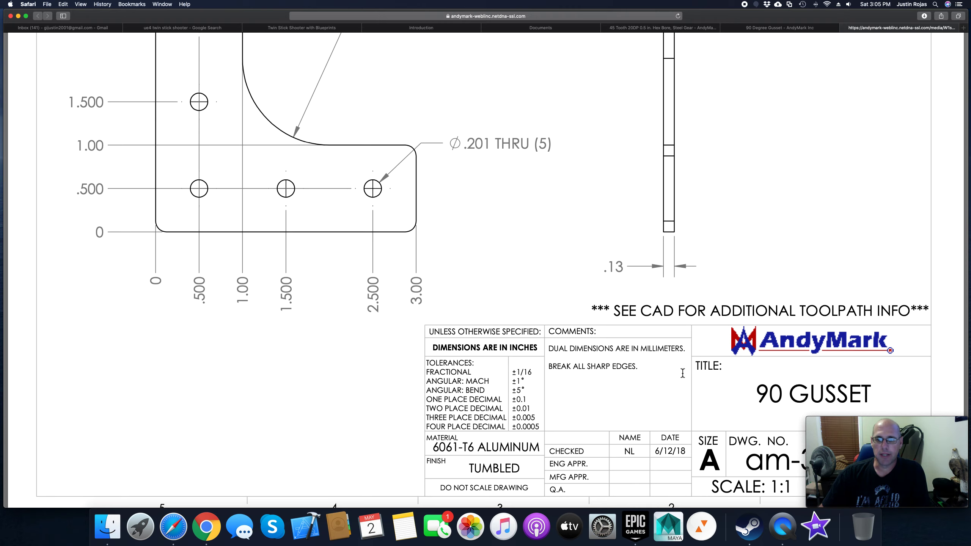
{"action": "scroll", "coordinate": [684, 373], "scroll_direction": "down", "scroll_amount": 2}
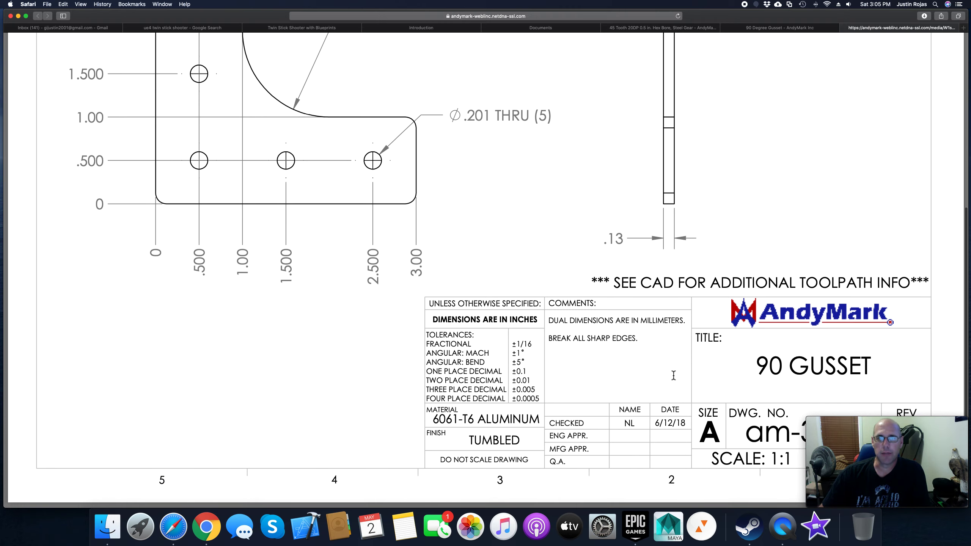
{"action": "scroll", "coordinate": [673, 376], "scroll_direction": "up", "scroll_amount": 6}
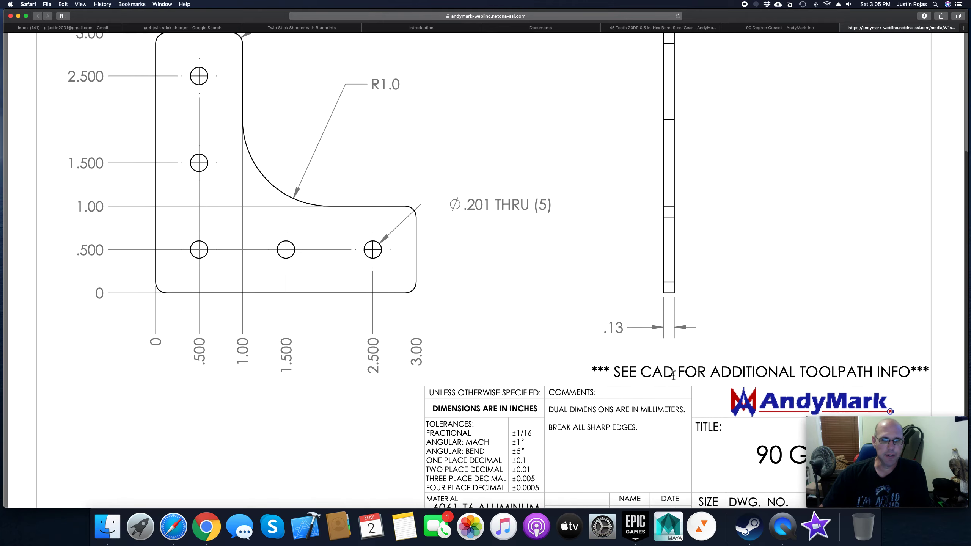
{"action": "scroll", "coordinate": [674, 376], "scroll_direction": "up", "scroll_amount": 1}
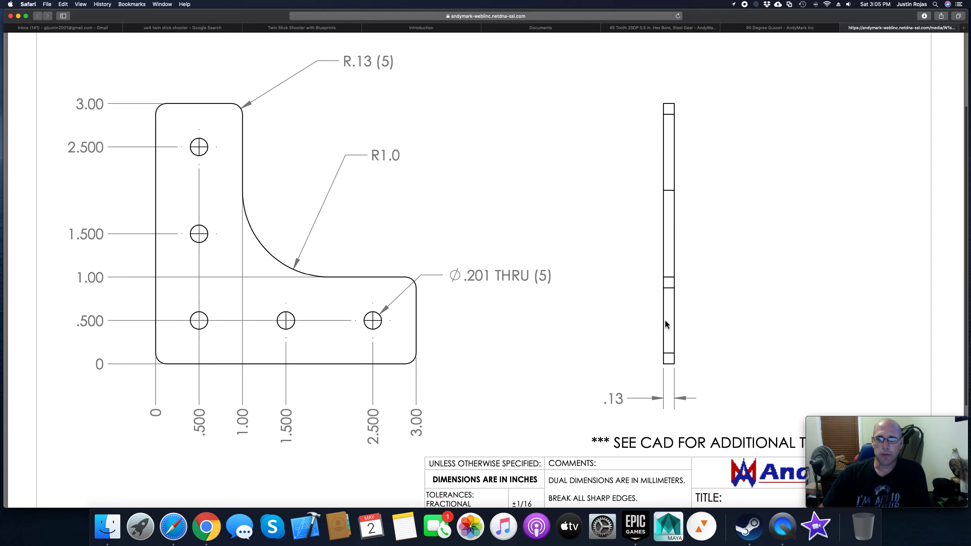
{"action": "scroll", "coordinate": [510, 347], "scroll_direction": "up", "scroll_amount": 4}
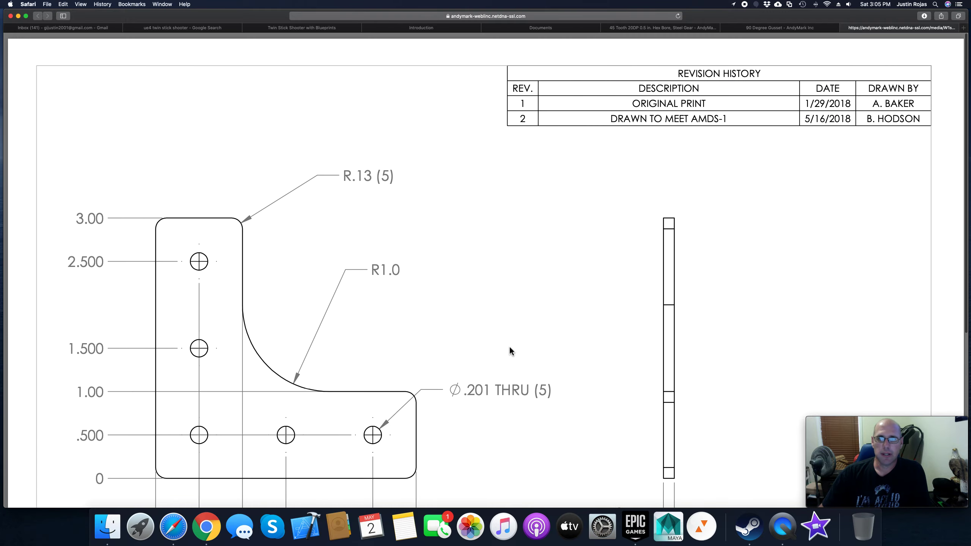
{"action": "scroll", "coordinate": [510, 348], "scroll_direction": "down", "scroll_amount": 4}
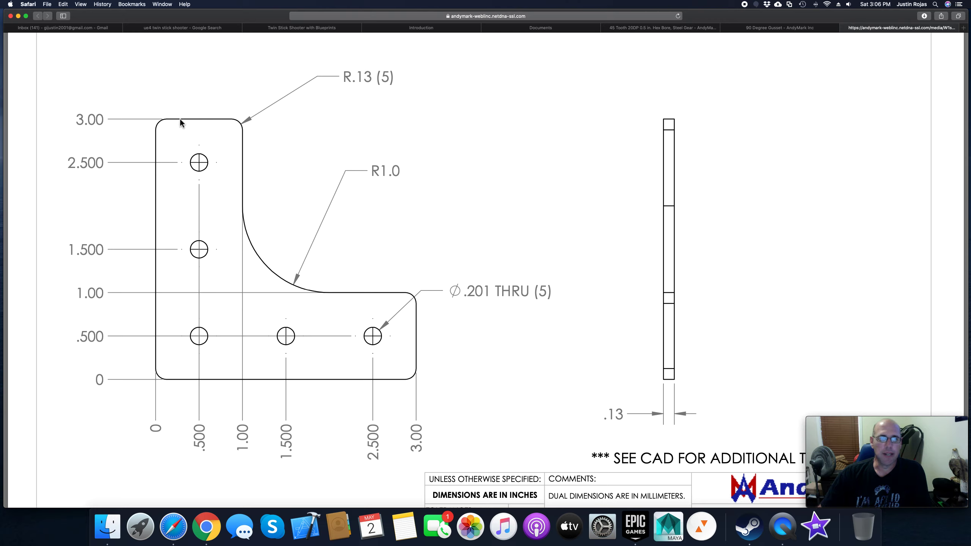
Highlight the 'BREAK ALL SHARP EDGES' comment, then scroll back to the drawing's top.
{"action": "scroll", "coordinate": [606, 355], "scroll_direction": "down", "scroll_amount": 3}
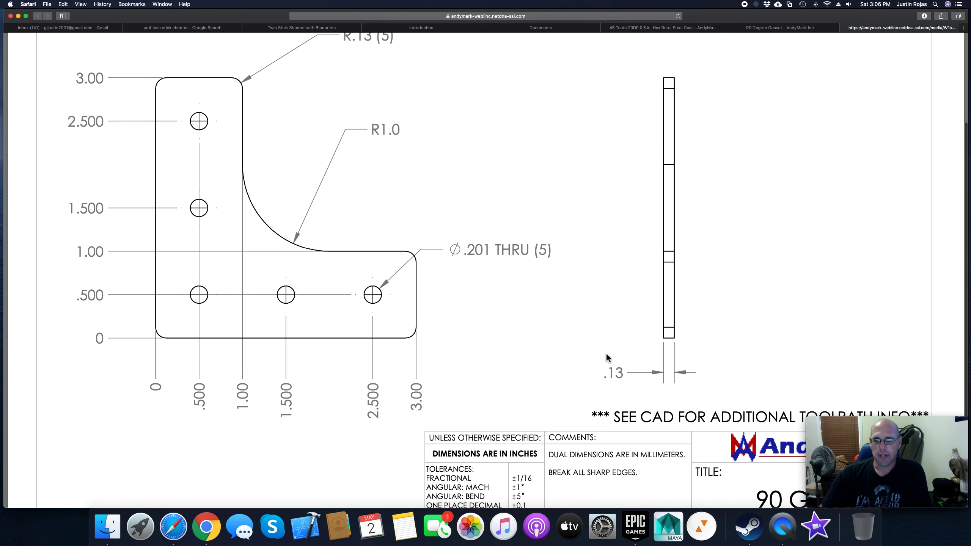
{"action": "scroll", "coordinate": [606, 354], "scroll_direction": "down", "scroll_amount": 1}
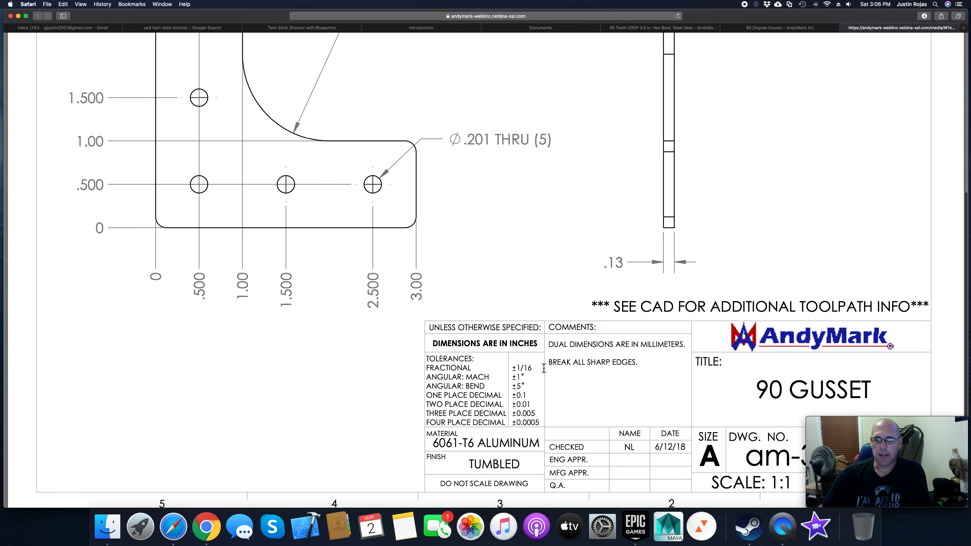
{"action": "mouse_move", "coordinate": [547, 363]}
{"action": "left_mouse_down"}
{"action": "mouse_move", "coordinate": [650, 369]}
{"action": "mouse_move", "coordinate": [546, 364]}
{"action": "left_mouse_up"}
{"action": "left_click", "coordinate": [639, 363]}
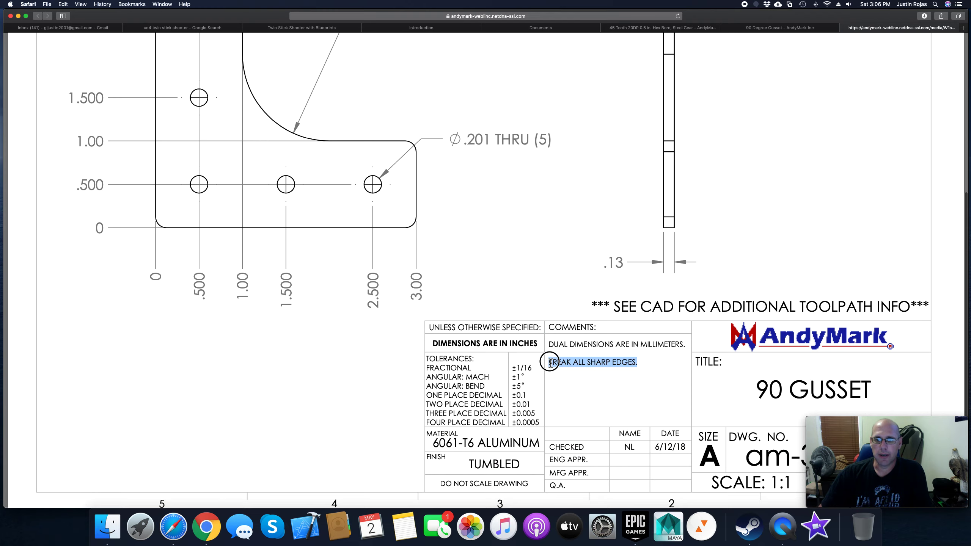
{"action": "left_click", "coordinate": [593, 396]}
{"action": "scroll", "coordinate": [593, 394], "scroll_direction": "up", "scroll_amount": 5}
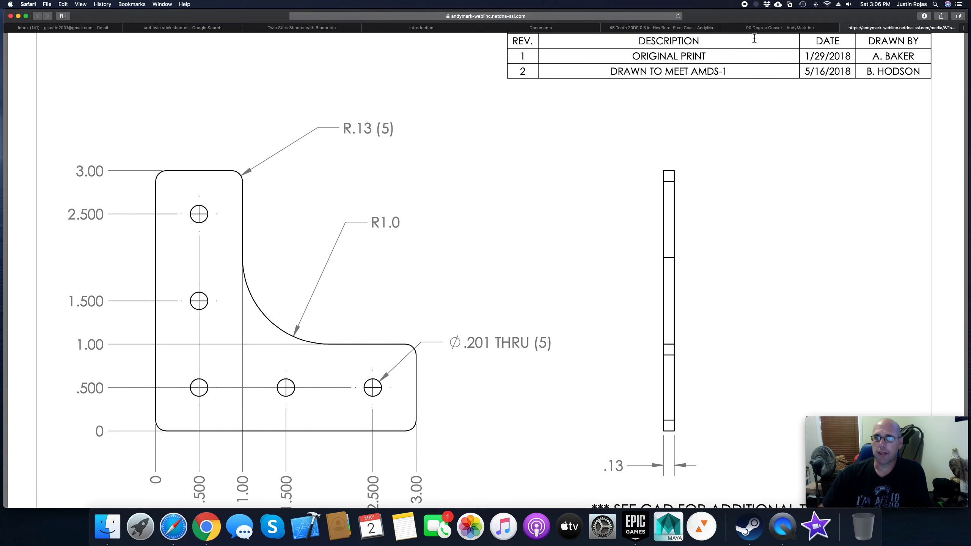
Download the 45 Tooth gear's STEP file, confirm it in Downloads, and close the blank tab.
{"action": "left_click", "coordinate": [680, 28]}
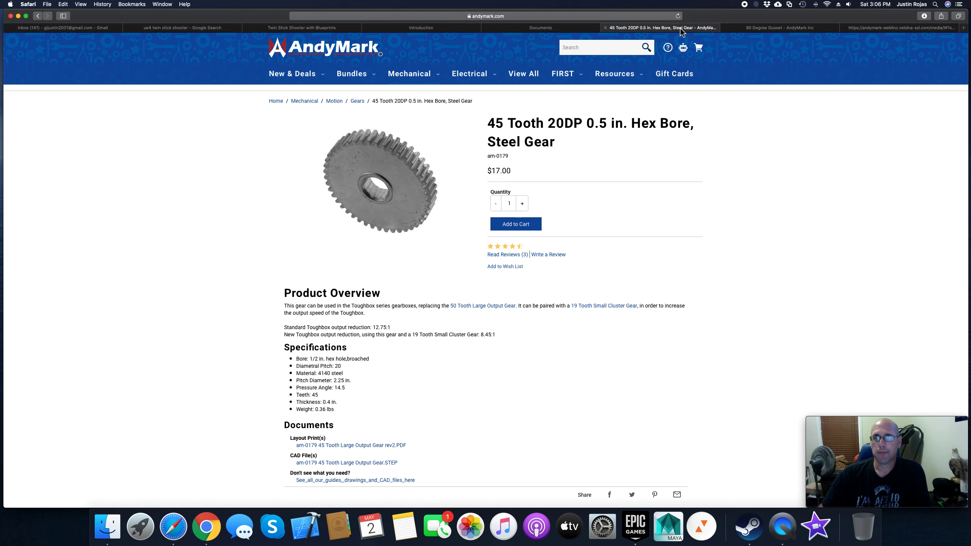
{"action": "scroll", "coordinate": [723, 235], "scroll_direction": "down", "scroll_amount": 1}
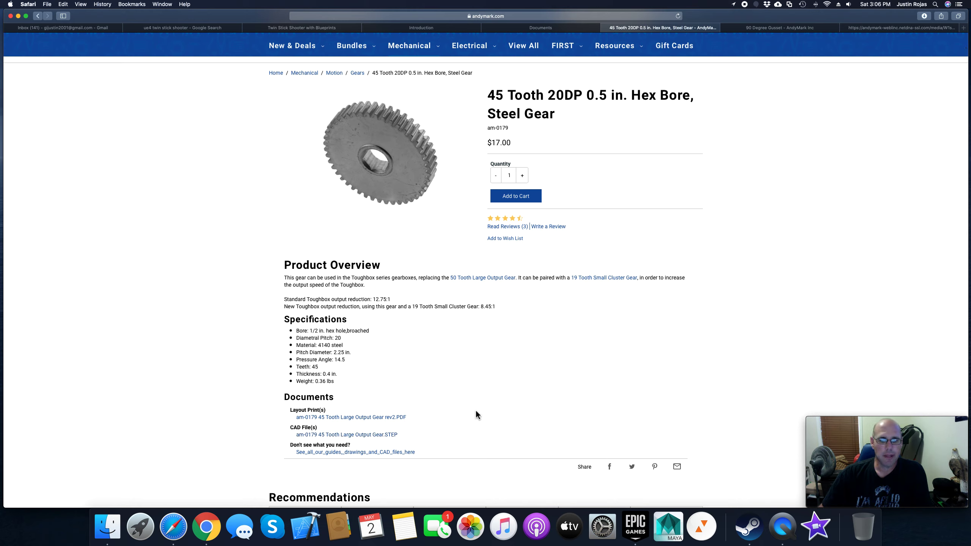
{"action": "left_click", "coordinate": [383, 437]}
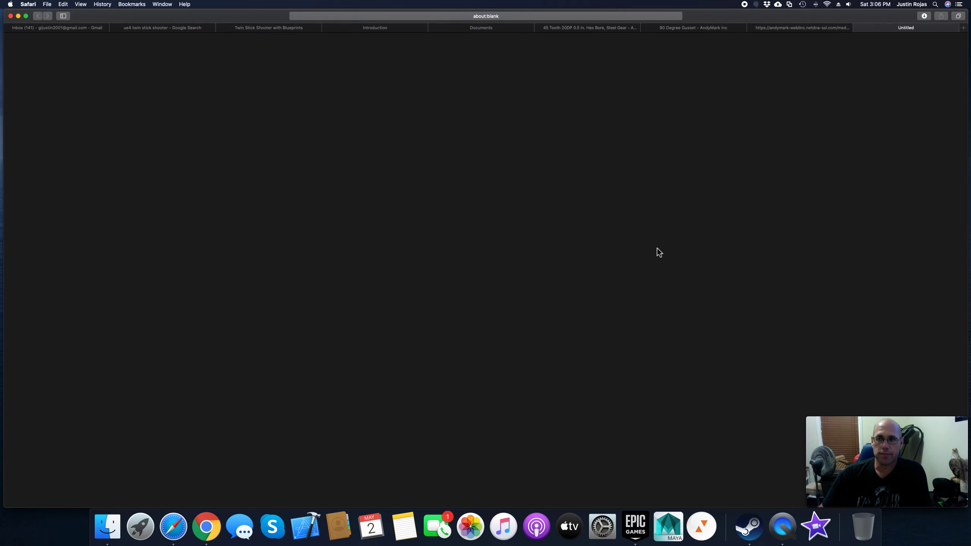
{"action": "left_click", "coordinate": [925, 16]}
{"action": "left_click", "coordinate": [858, 28]}
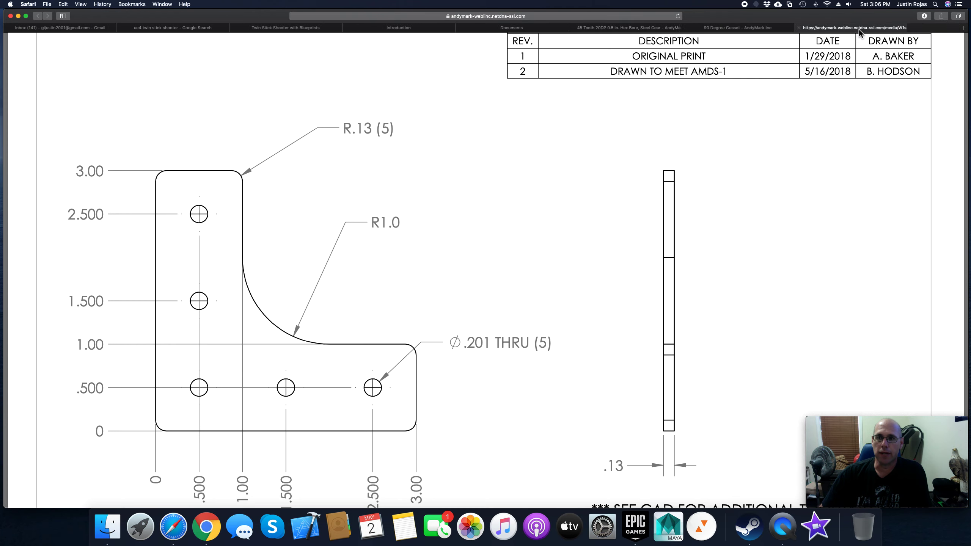
Try Onshape's Create > Import files, cancel the chooser, and check Safari's recent downloads.
{"action": "left_click", "coordinate": [544, 29]}
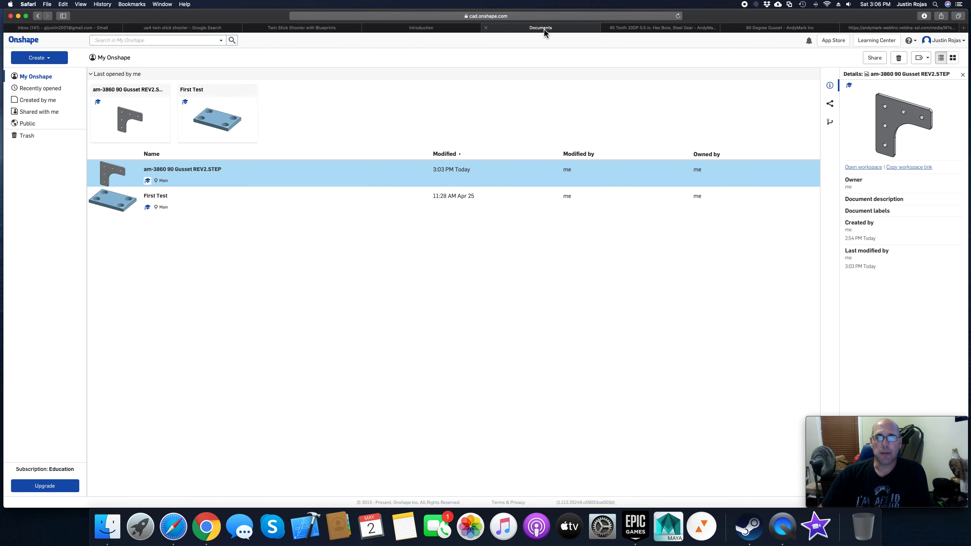
{"action": "left_click", "coordinate": [51, 59]}
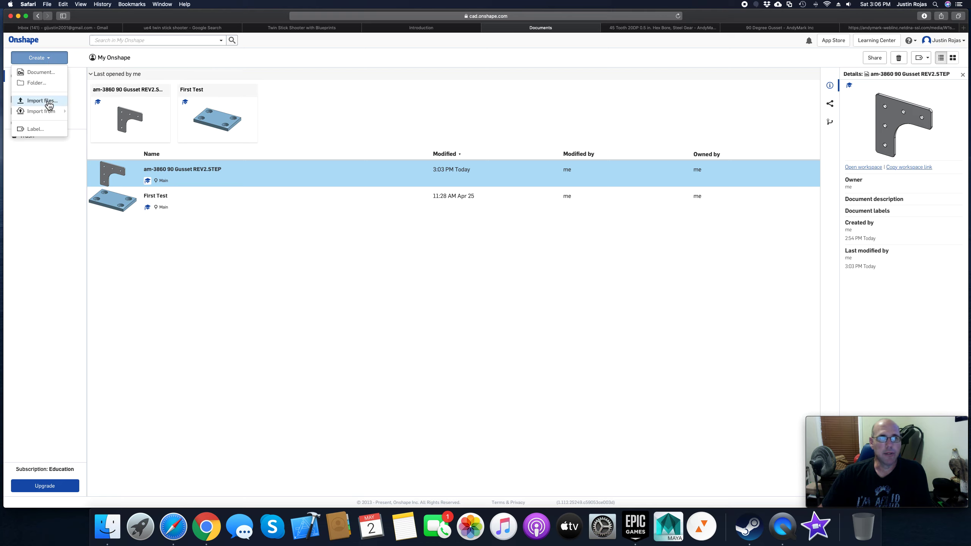
{"action": "mouse_move", "coordinate": [55, 116]}
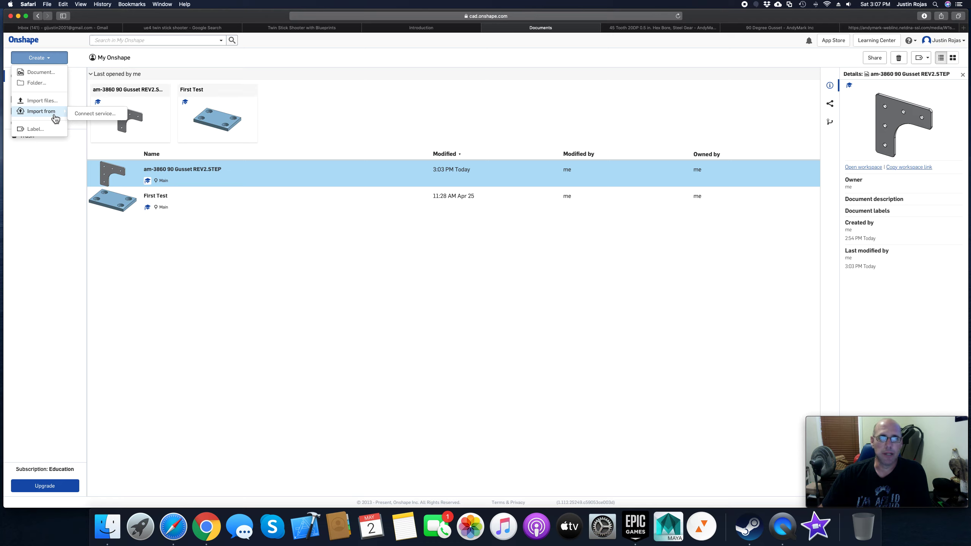
{"action": "left_click", "coordinate": [40, 101]}
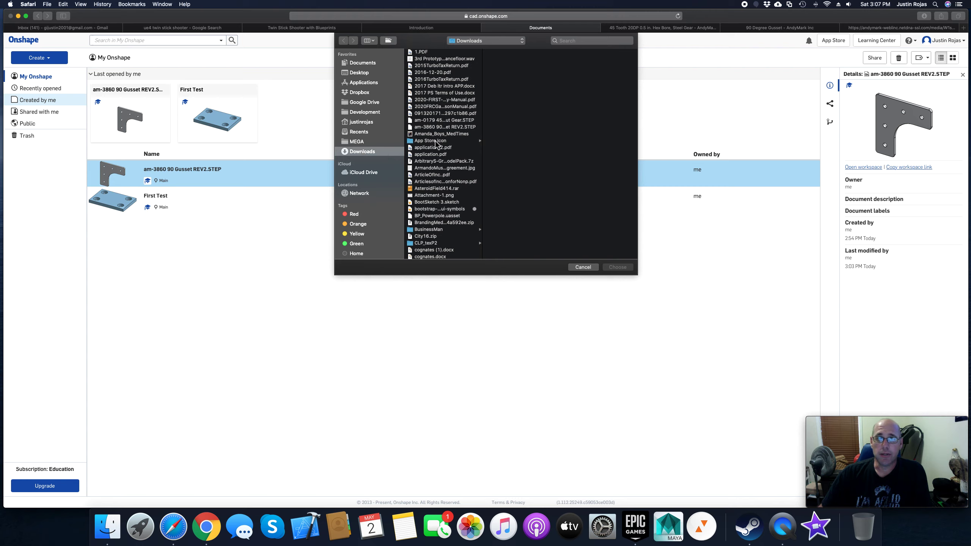
{"action": "scroll", "coordinate": [436, 143], "scroll_direction": "down", "scroll_amount": 5}
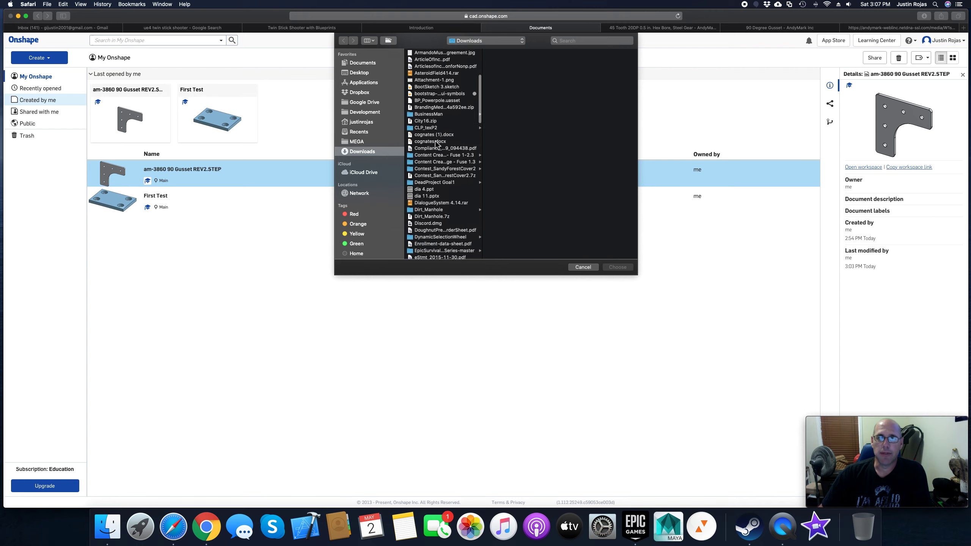
{"action": "scroll", "coordinate": [436, 144], "scroll_direction": "up", "scroll_amount": 5}
{"action": "left_click", "coordinate": [583, 267]}
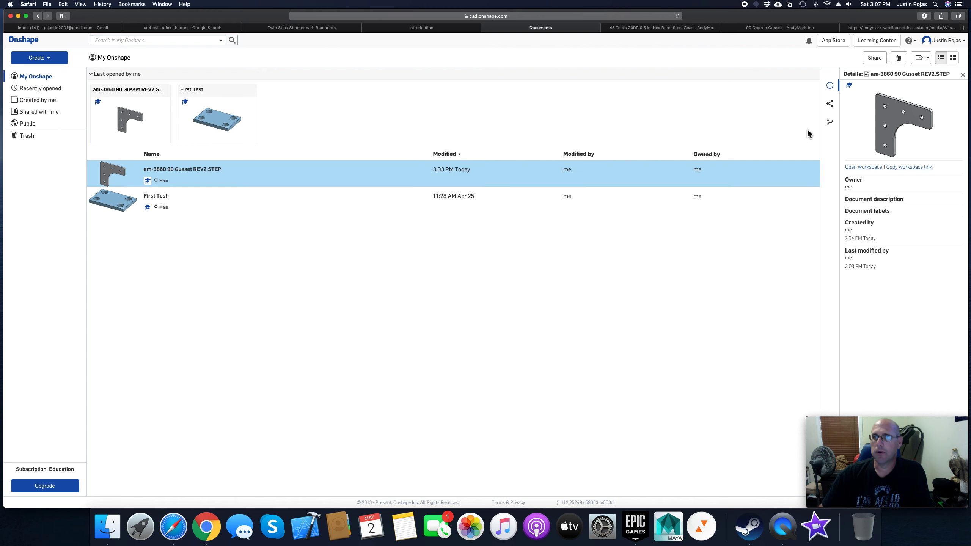
{"action": "left_click", "coordinate": [925, 15]}
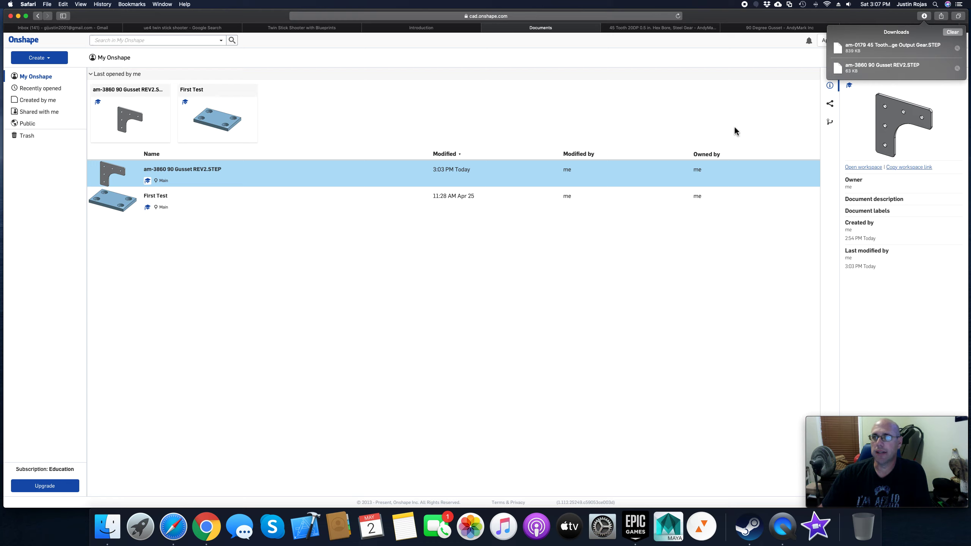
{"action": "left_click", "coordinate": [739, 284]}
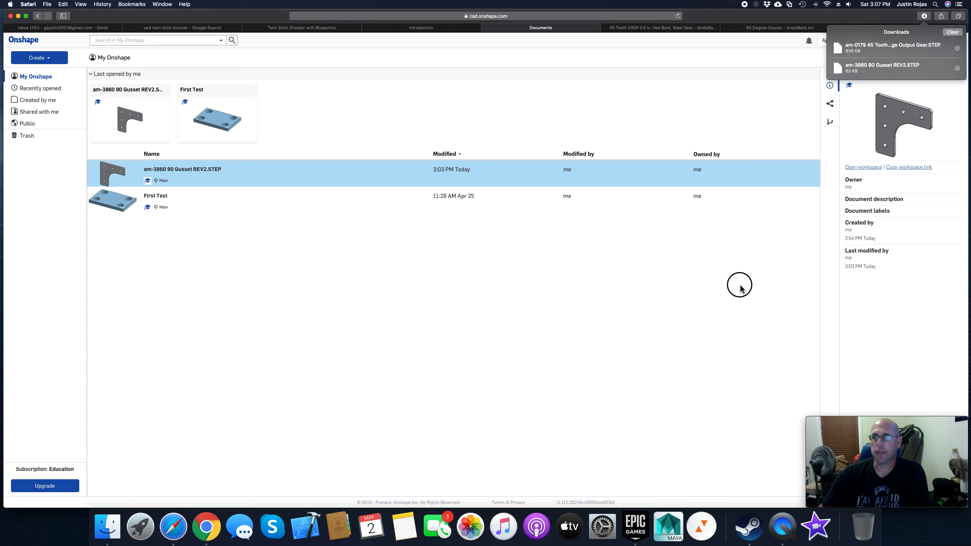
Via Create > Import, select am-0179 45 Tooth Large Output Gear.STEP in the Downloads folder.
{"action": "left_click", "coordinate": [45, 58]}
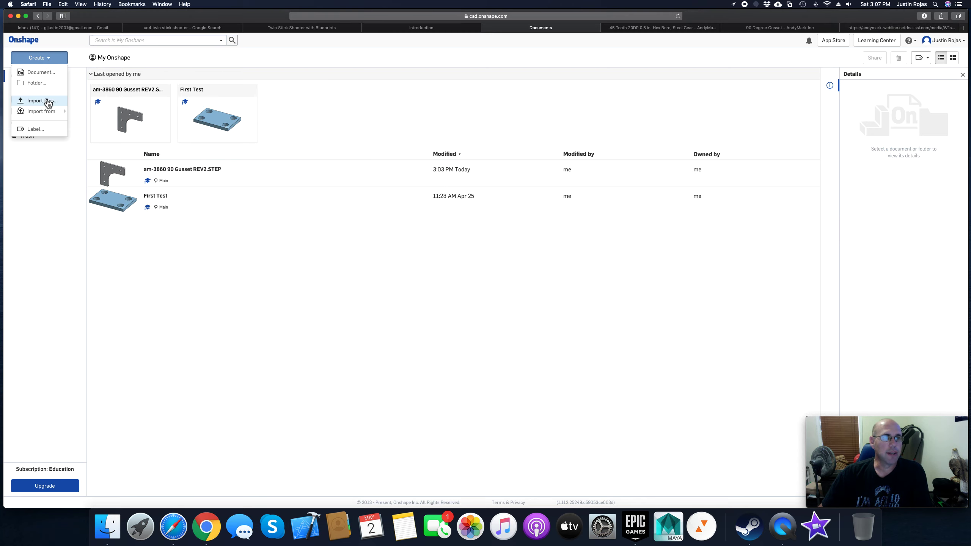
{"action": "left_click", "coordinate": [48, 101]}
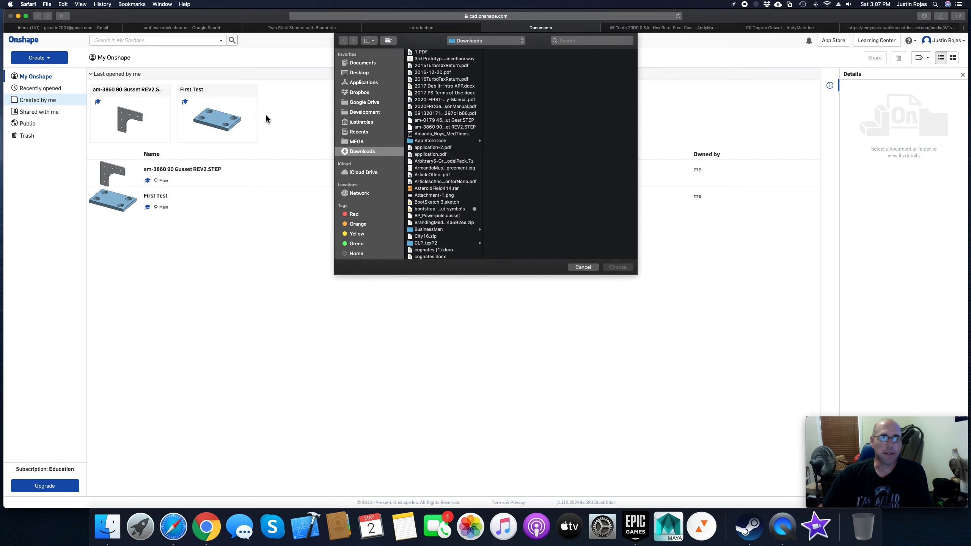
{"action": "scroll", "coordinate": [448, 149], "scroll_direction": "down", "scroll_amount": 6}
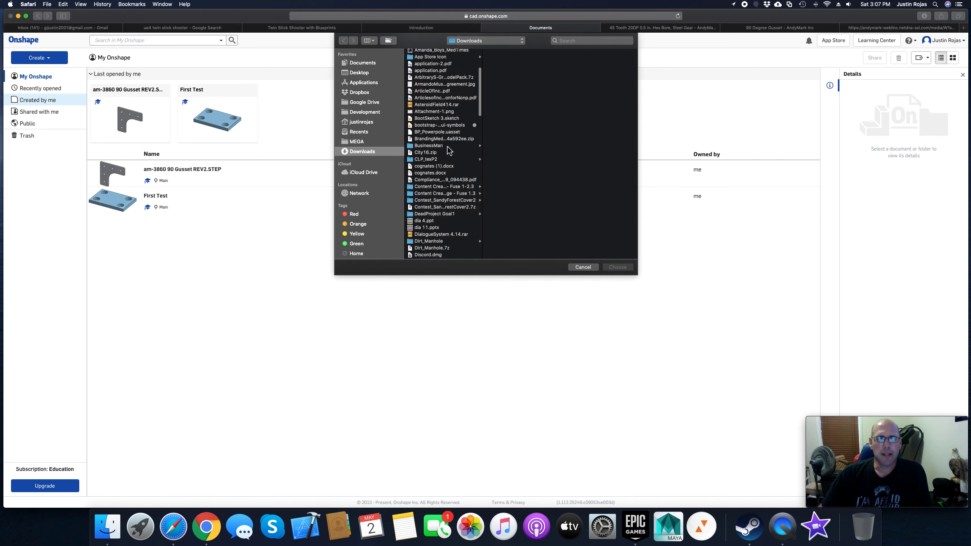
{"action": "scroll", "coordinate": [449, 150], "scroll_direction": "up", "scroll_amount": 3}
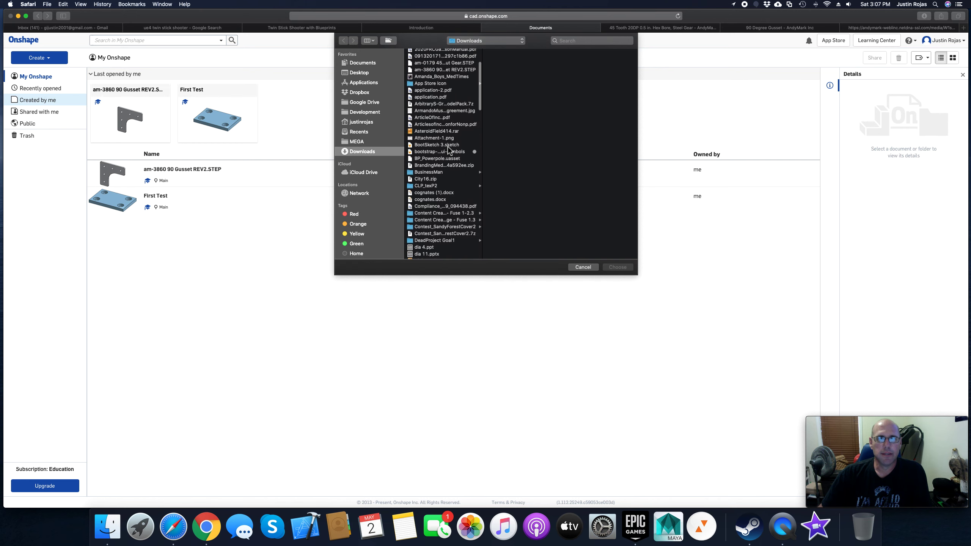
{"action": "scroll", "coordinate": [450, 150], "scroll_direction": "up", "scroll_amount": 2}
{"action": "scroll", "coordinate": [449, 150], "scroll_direction": "up", "scroll_amount": 2}
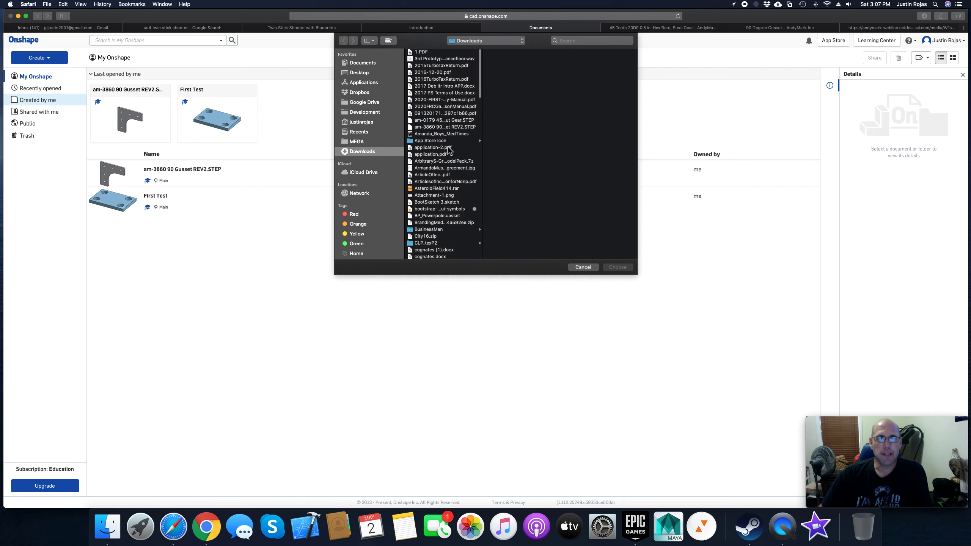
{"action": "scroll", "coordinate": [449, 150], "scroll_direction": "down", "scroll_amount": 3}
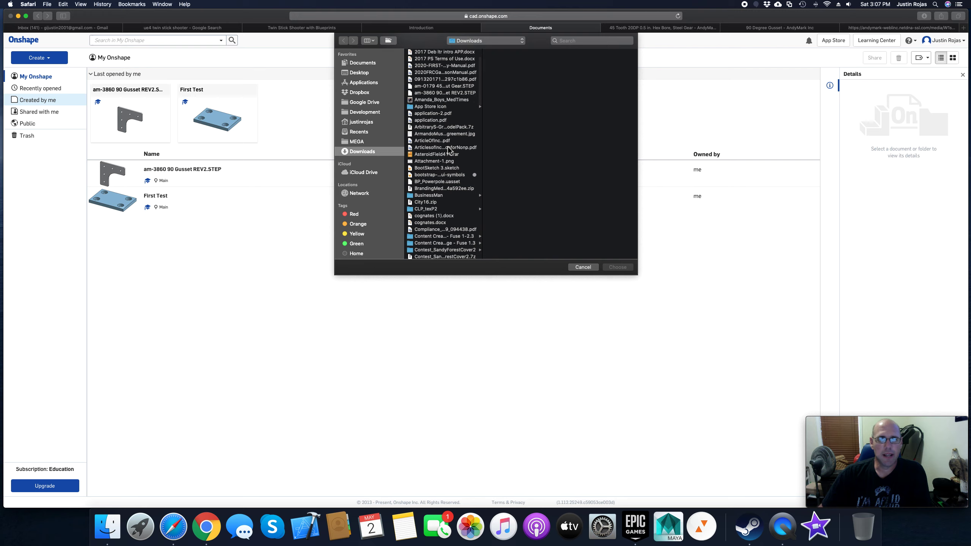
{"action": "scroll", "coordinate": [449, 150], "scroll_direction": "down", "scroll_amount": 7}
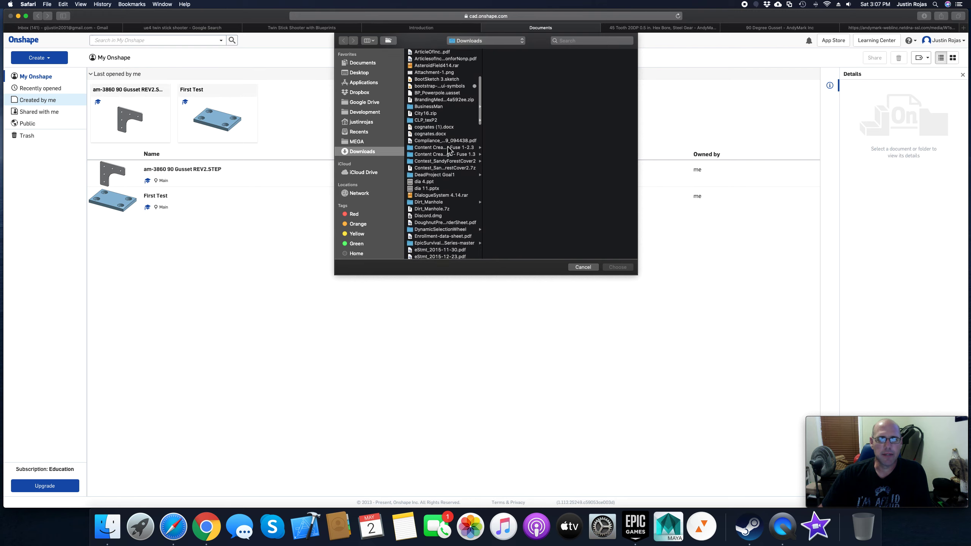
{"action": "scroll", "coordinate": [449, 150], "scroll_direction": "down", "scroll_amount": 6}
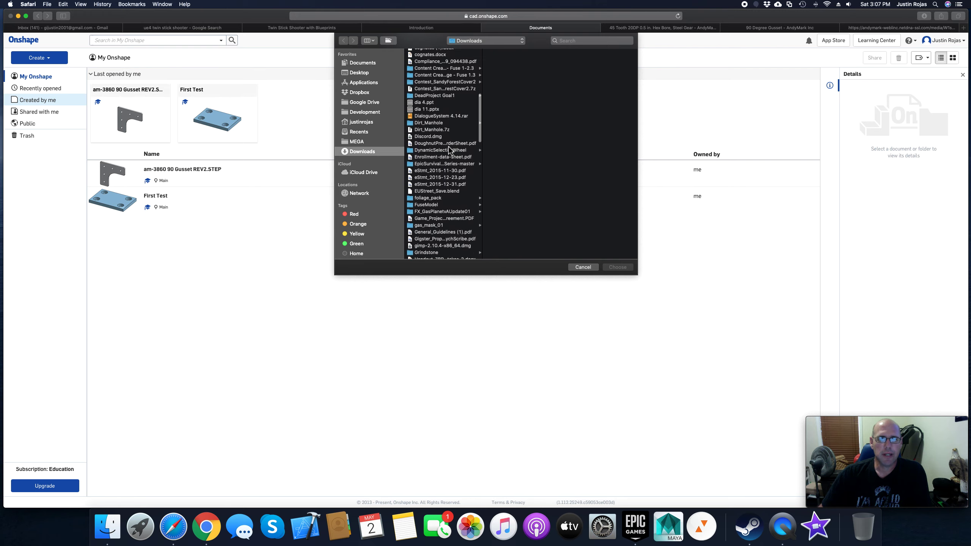
{"action": "scroll", "coordinate": [449, 151], "scroll_direction": "down", "scroll_amount": 1}
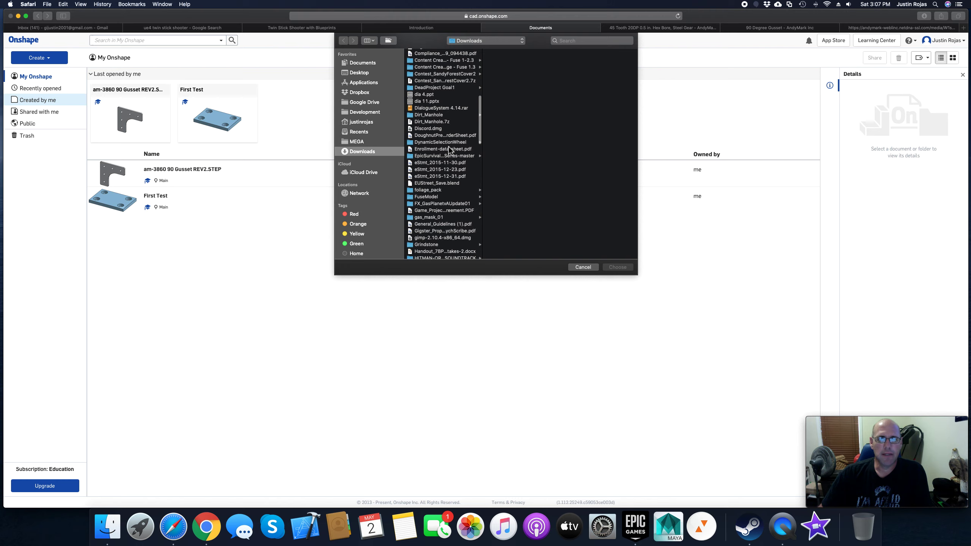
{"action": "scroll", "coordinate": [450, 150], "scroll_direction": "up", "scroll_amount": 12}
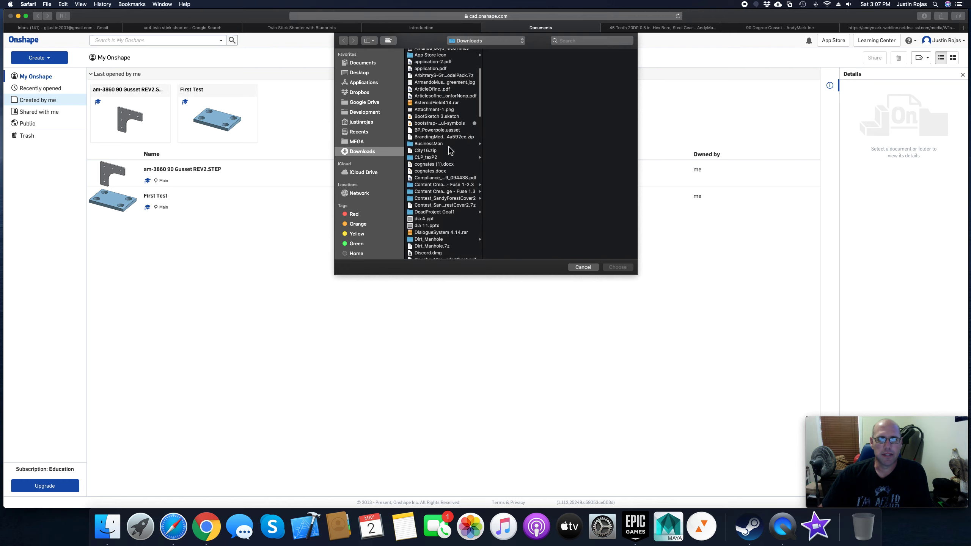
{"action": "scroll", "coordinate": [450, 149], "scroll_direction": "up", "scroll_amount": 4}
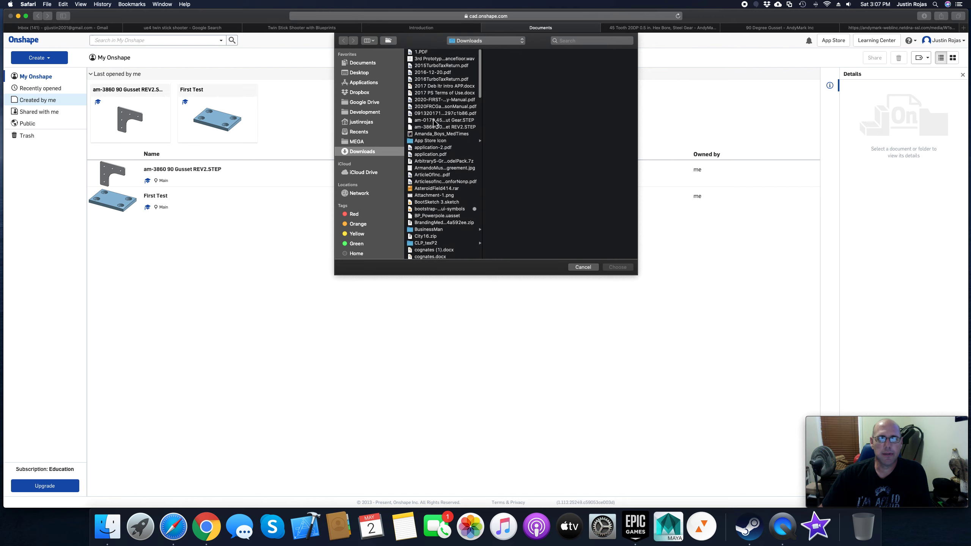
{"action": "left_click", "coordinate": [434, 121]}
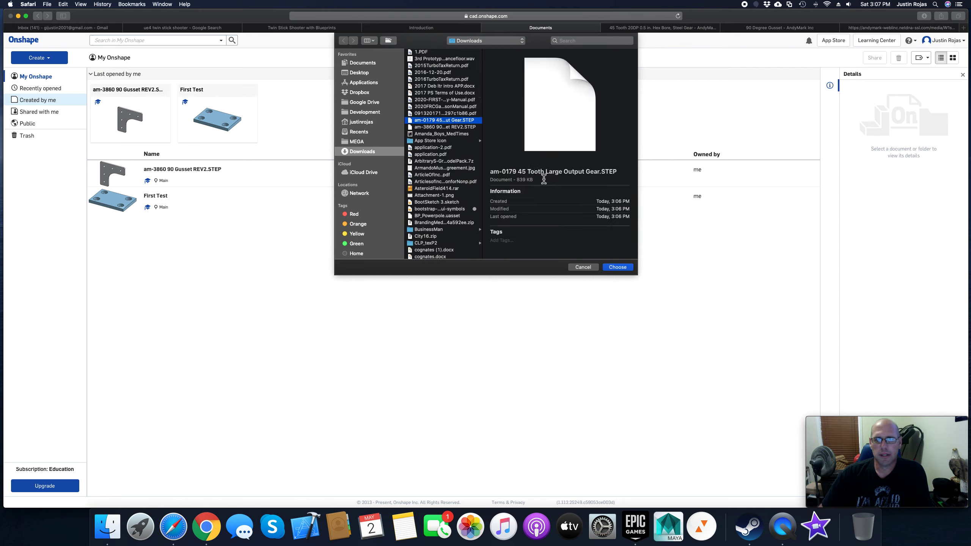
Choose the gear file, keep 'Import to a single document', and enable composite-part creation.
{"action": "left_click", "coordinate": [618, 268]}
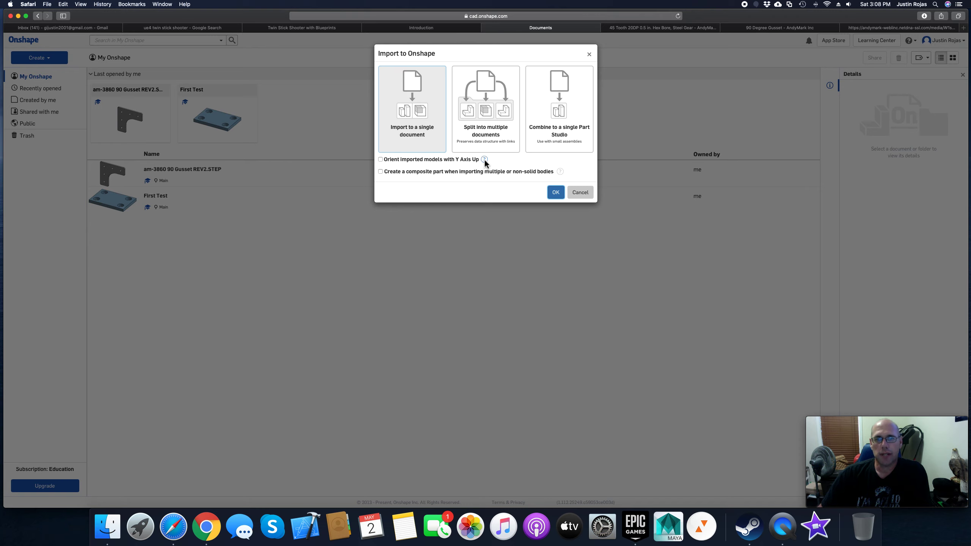
{"action": "mouse_move", "coordinate": [484, 160]}
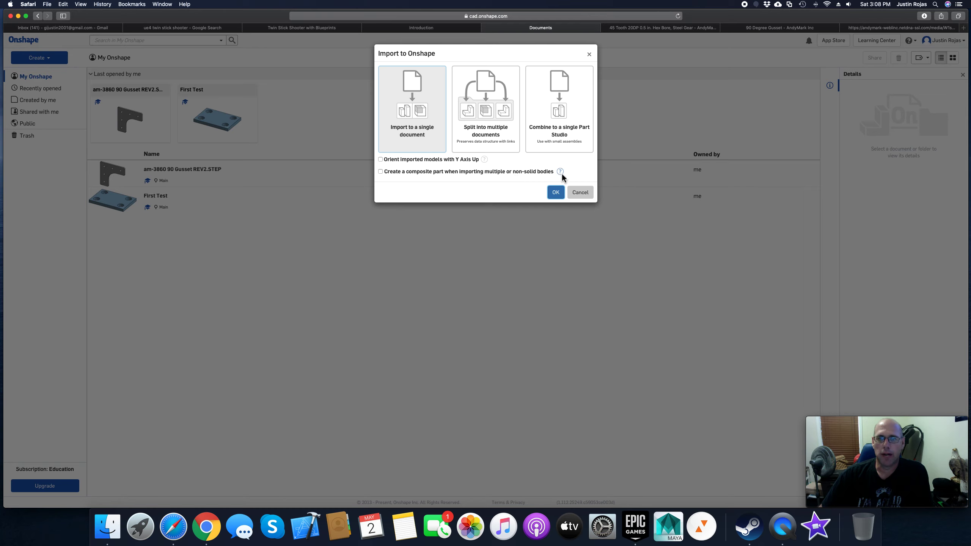
{"action": "mouse_move", "coordinate": [561, 173]}
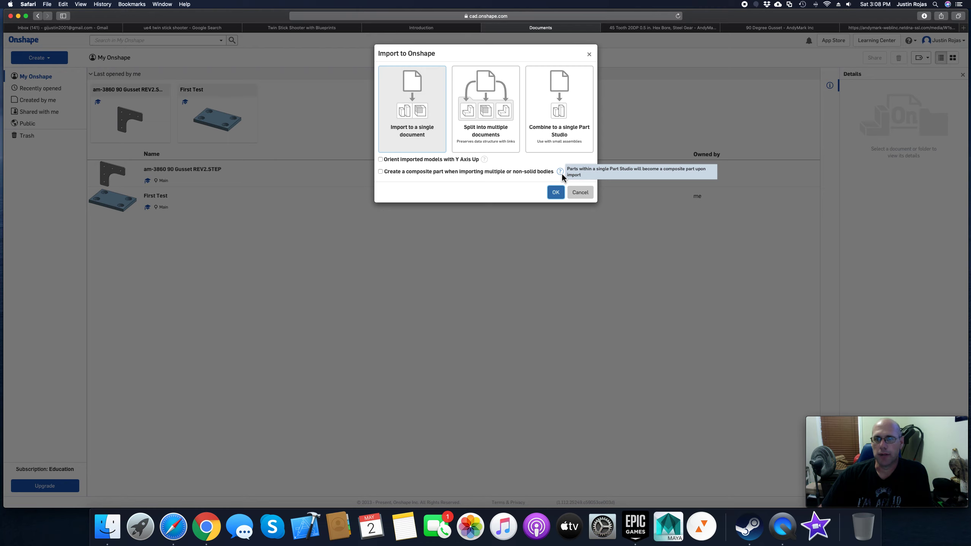
{"action": "left_click", "coordinate": [380, 172]}
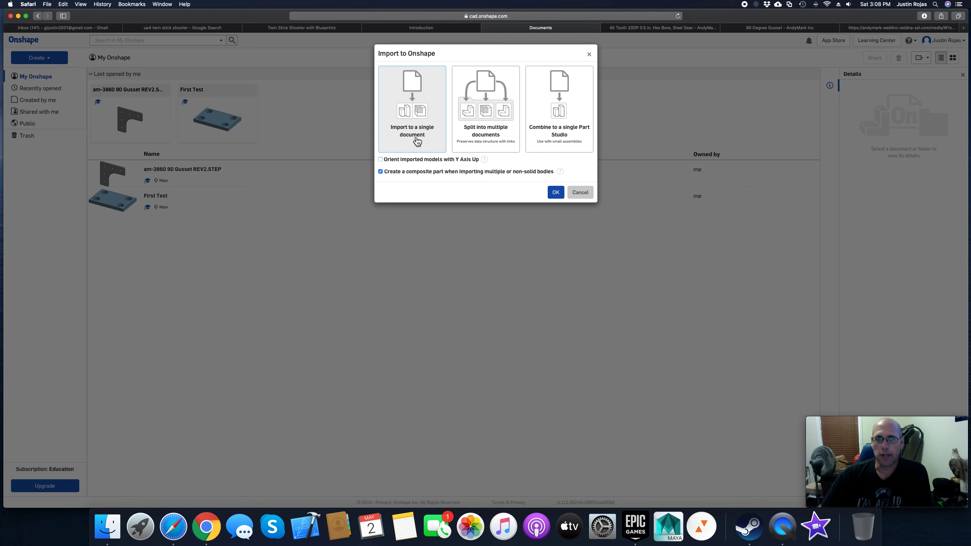
Start the gear import, mark notifications read, and open the new gear document.
{"action": "left_click", "coordinate": [555, 192]}
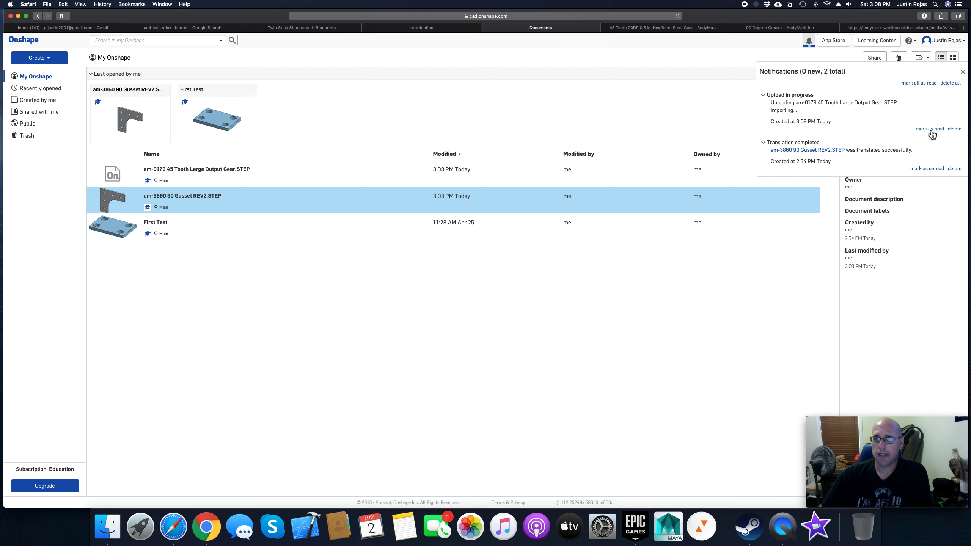
{"action": "left_click", "coordinate": [918, 83]}
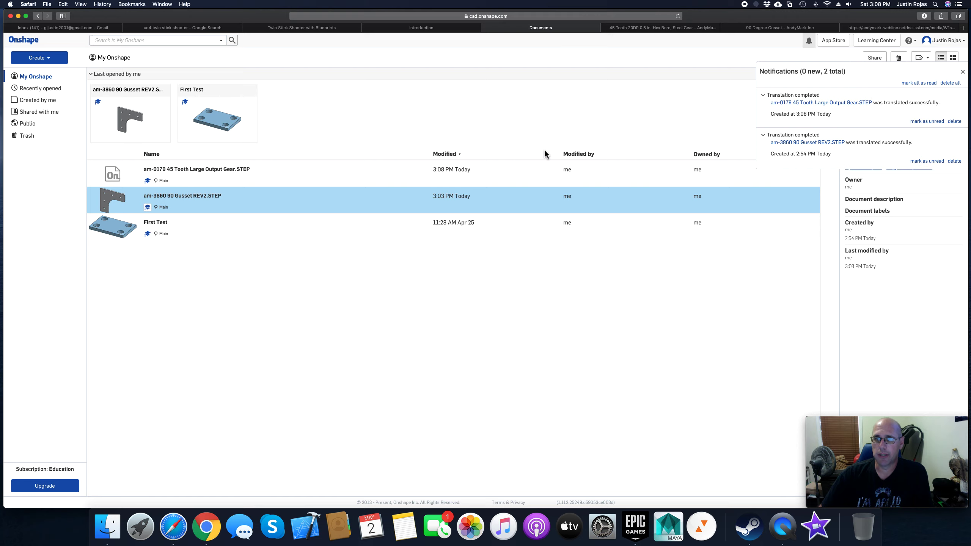
{"action": "left_click", "coordinate": [514, 109]}
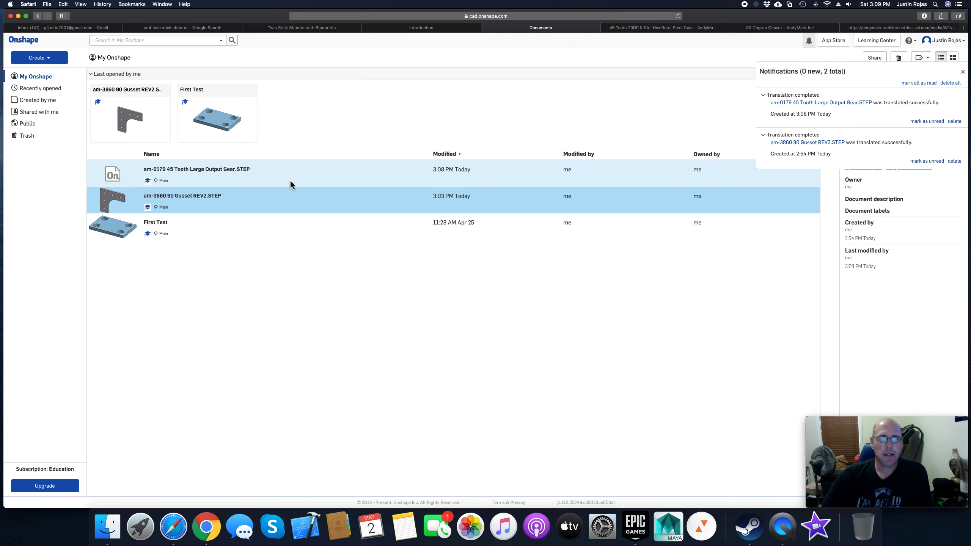
{"action": "double_click", "coordinate": [276, 170]}
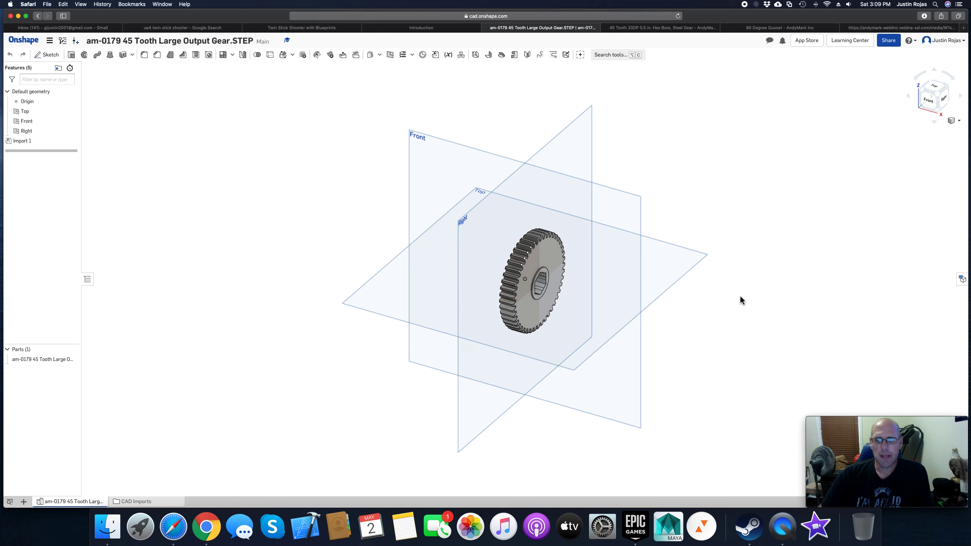
Hide the gear's Top, Front and Right planes and orbit to see its teeth.
{"action": "right_click_drag", "start_coordinate": [755, 291], "coordinate": [693, 275]}
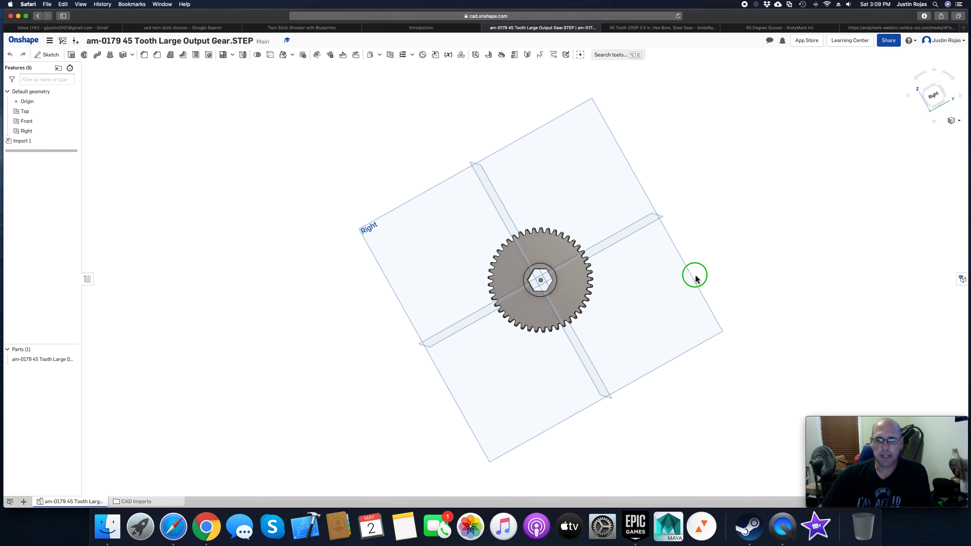
{"action": "left_click", "coordinate": [71, 111]}
{"action": "left_click", "coordinate": [71, 121]}
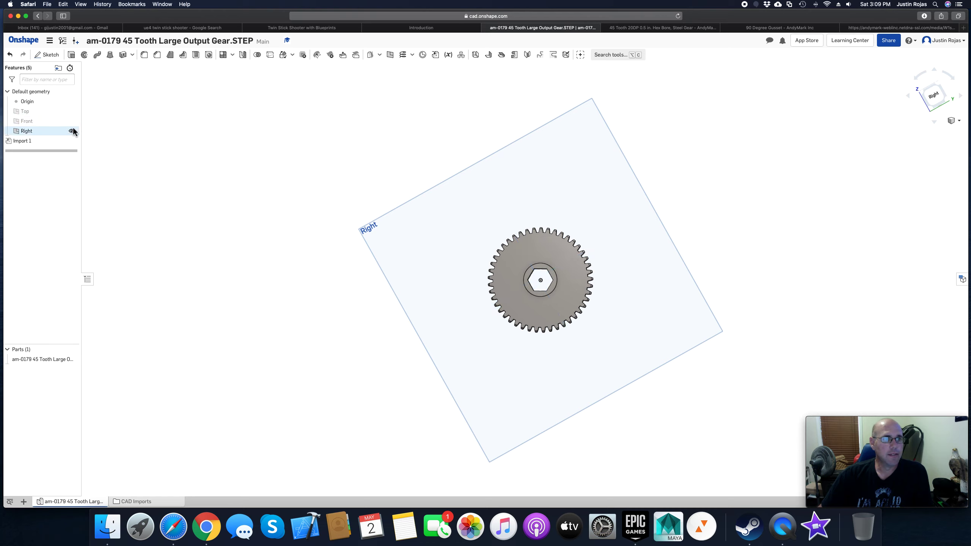
{"action": "left_click", "coordinate": [71, 131]}
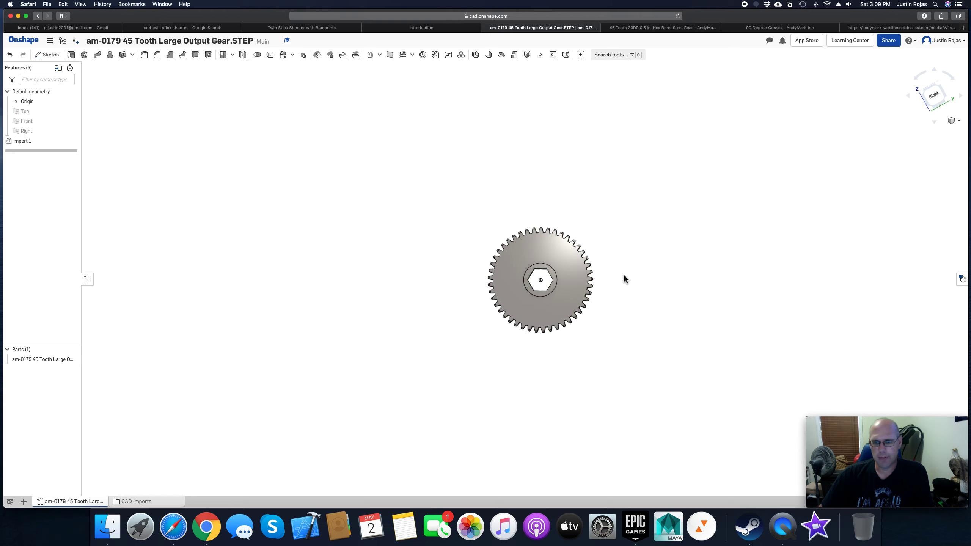
{"action": "scroll", "coordinate": [624, 275], "scroll_direction": "up", "scroll_amount": 2}
{"action": "scroll", "coordinate": [624, 275], "scroll_direction": "up", "scroll_amount": 5}
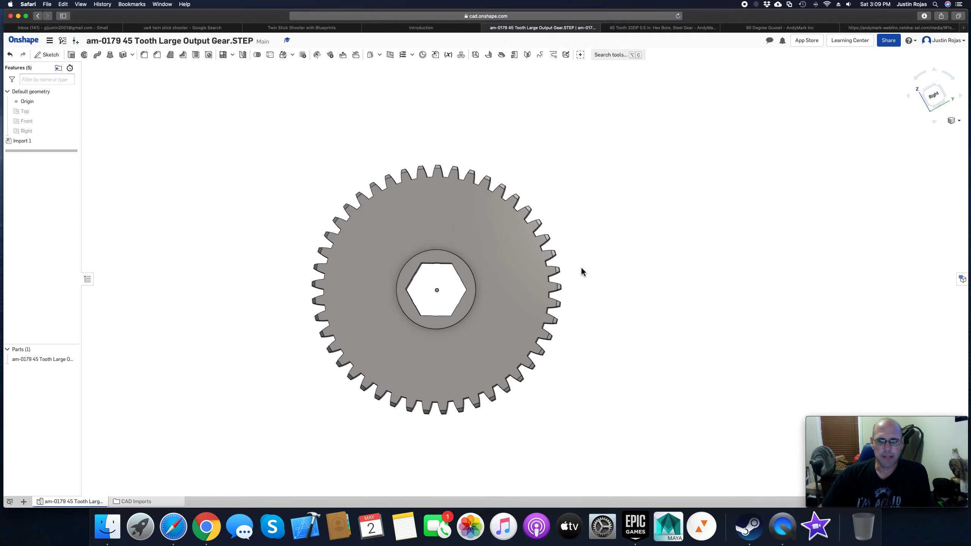
{"action": "right_click_drag", "start_coordinate": [436, 264], "coordinate": [440, 365]}
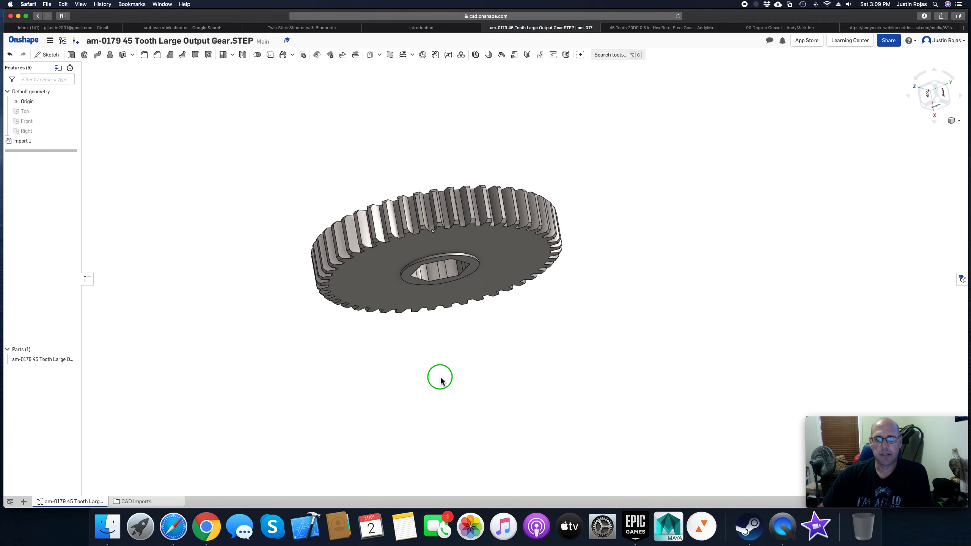
Inspect the gear from the Right view, angled views and the view cube's top face.
{"action": "key", "text": "shift+4"}
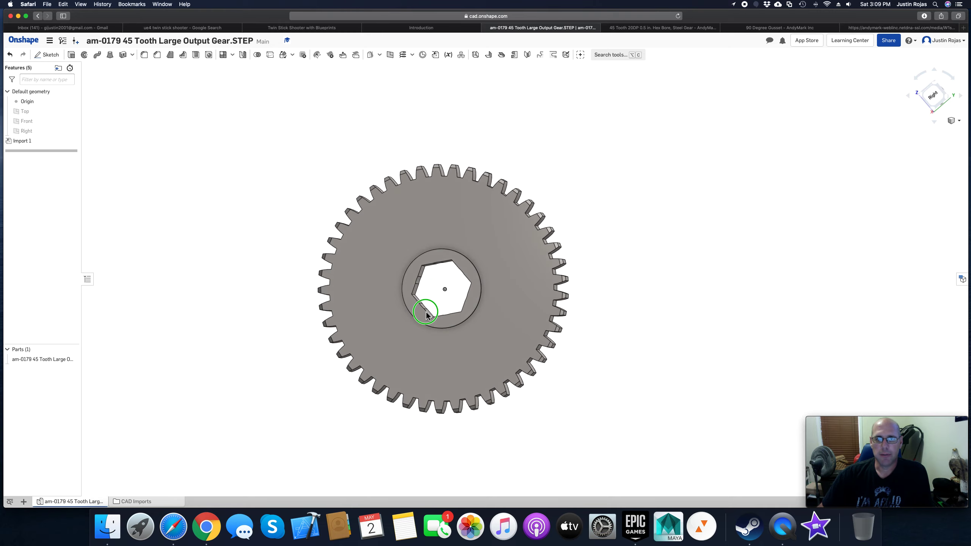
{"action": "mouse_move", "coordinate": [426, 315]}
{"action": "right_mouse_down"}
{"action": "mouse_move", "coordinate": [396, 308]}
{"action": "mouse_move", "coordinate": [435, 319]}
{"action": "right_mouse_up"}
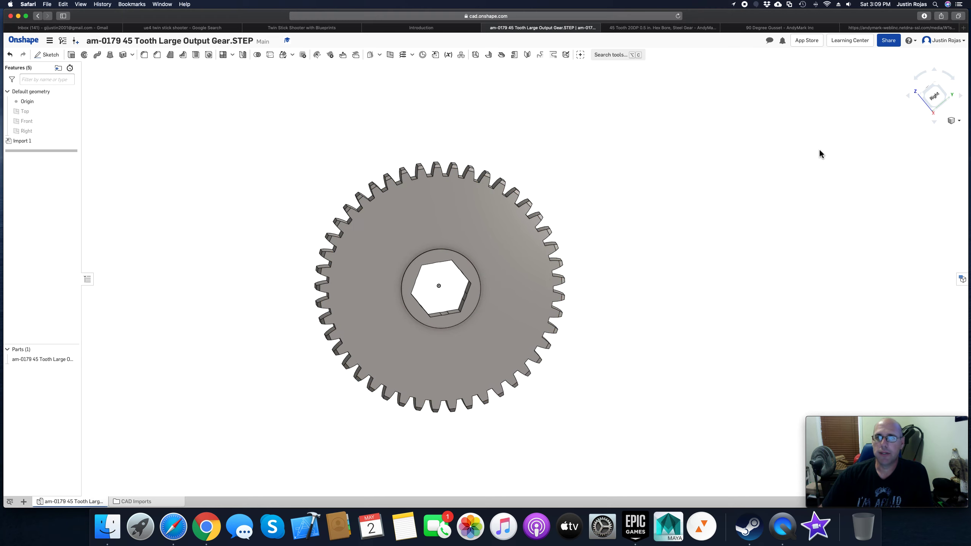
{"action": "right_click_drag", "start_coordinate": [734, 191], "coordinate": [749, 224]}
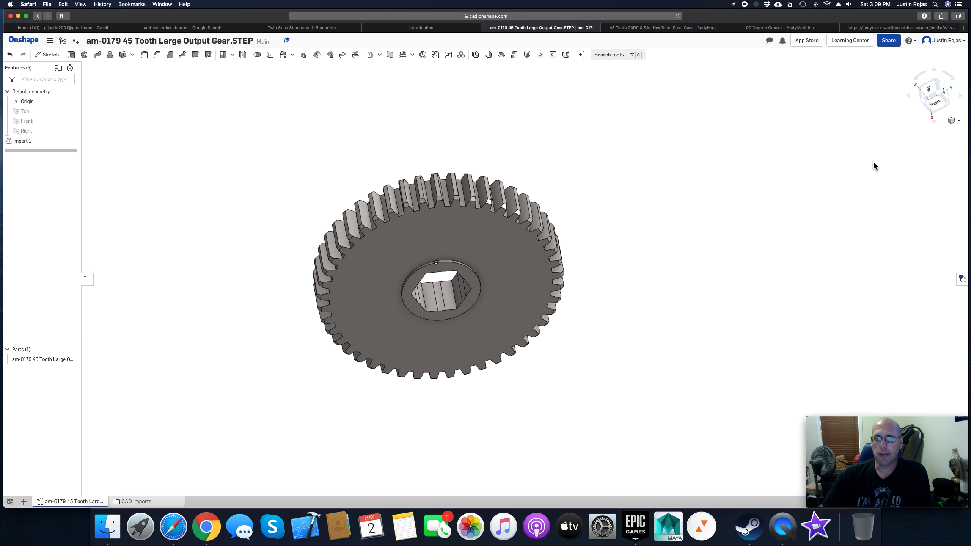
{"action": "left_click", "coordinate": [927, 90]}
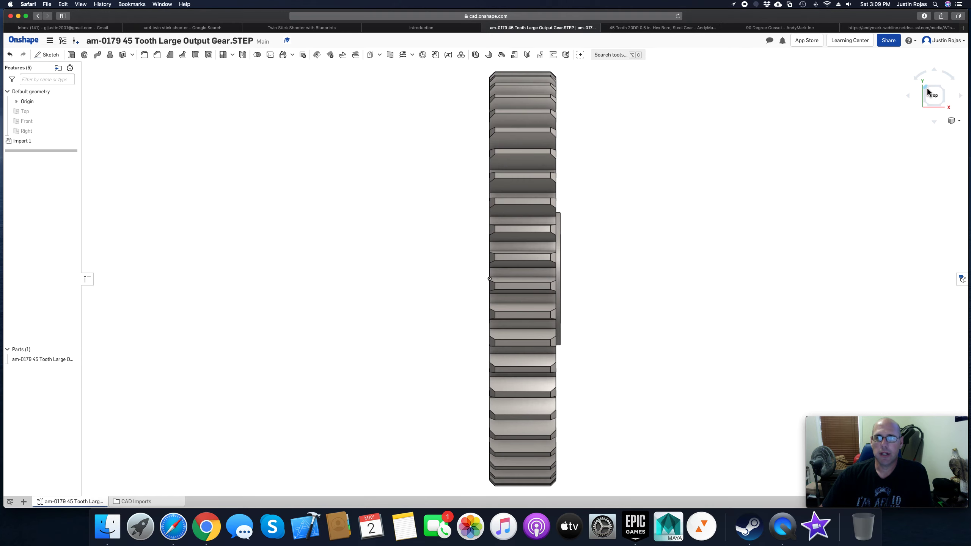
{"action": "left_click", "coordinate": [946, 99]}
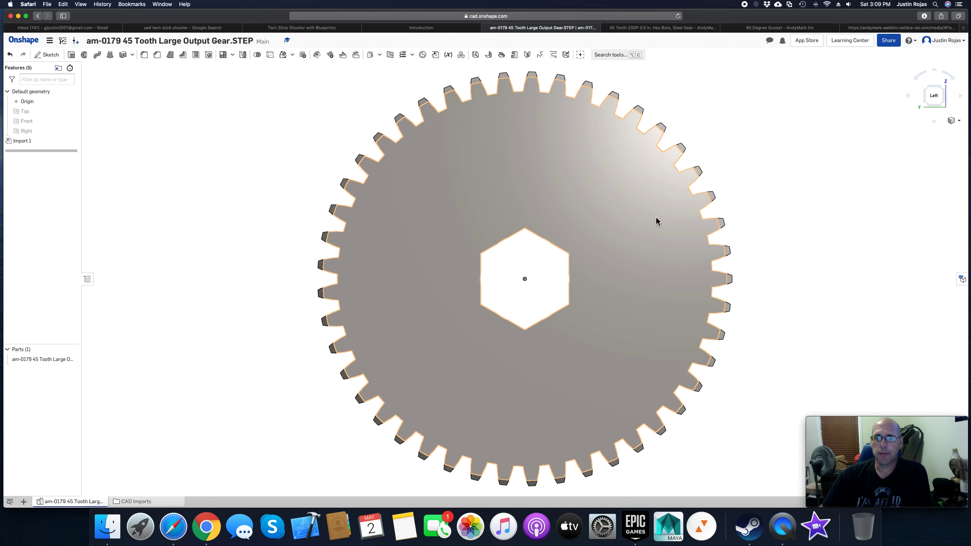
{"action": "scroll", "coordinate": [589, 232], "scroll_direction": "down", "scroll_amount": 5}
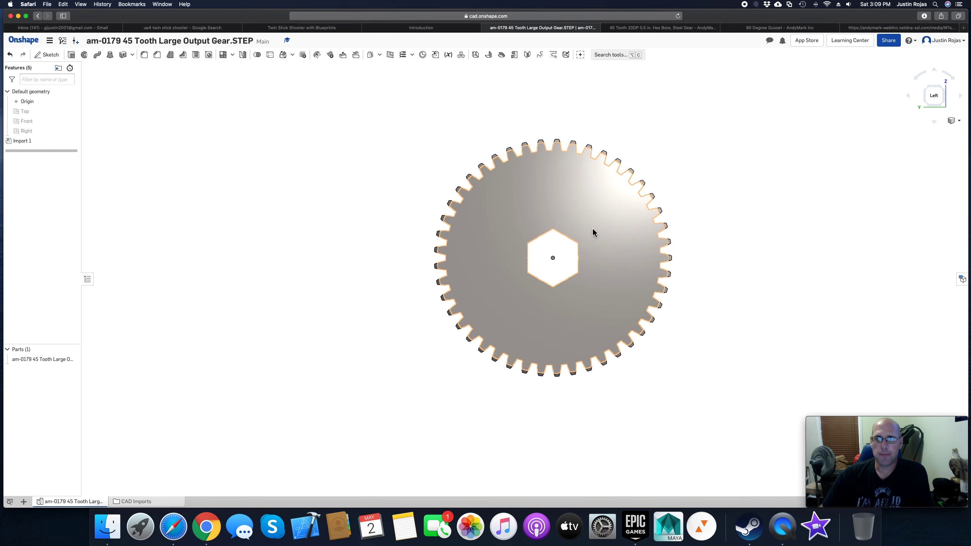
From the gear's AndyMark page, go to the Brackets product listing.
{"action": "left_click", "coordinate": [699, 27]}
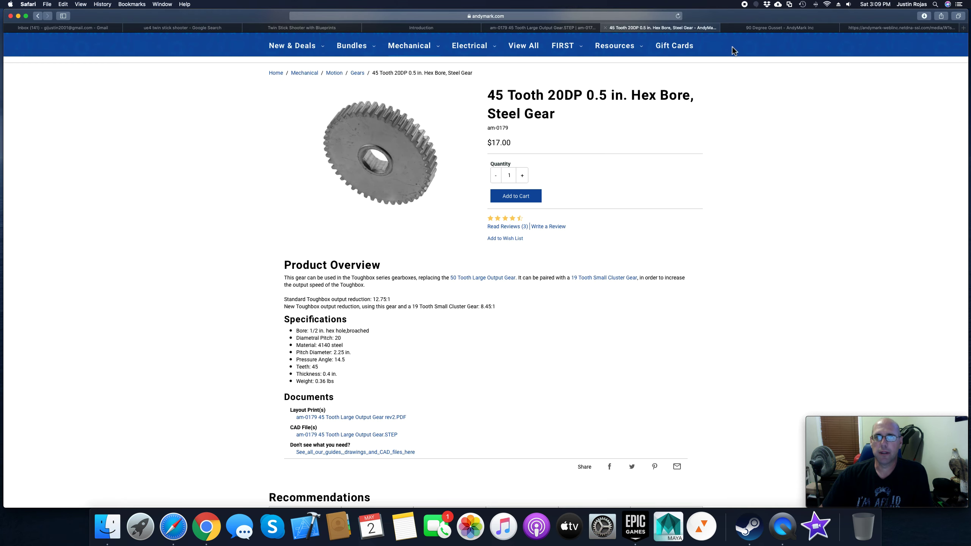
{"action": "mouse_move", "coordinate": [441, 49]}
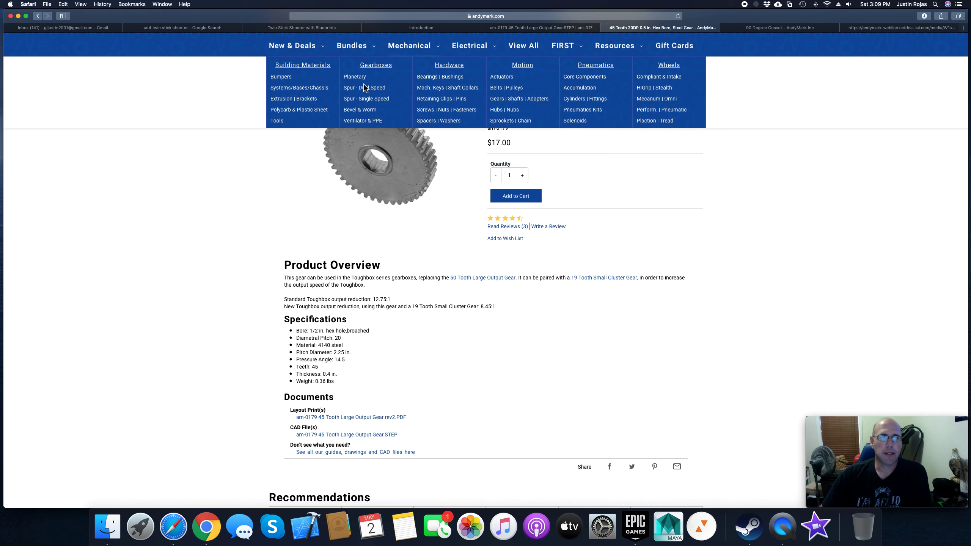
{"action": "left_click", "coordinate": [308, 99]}
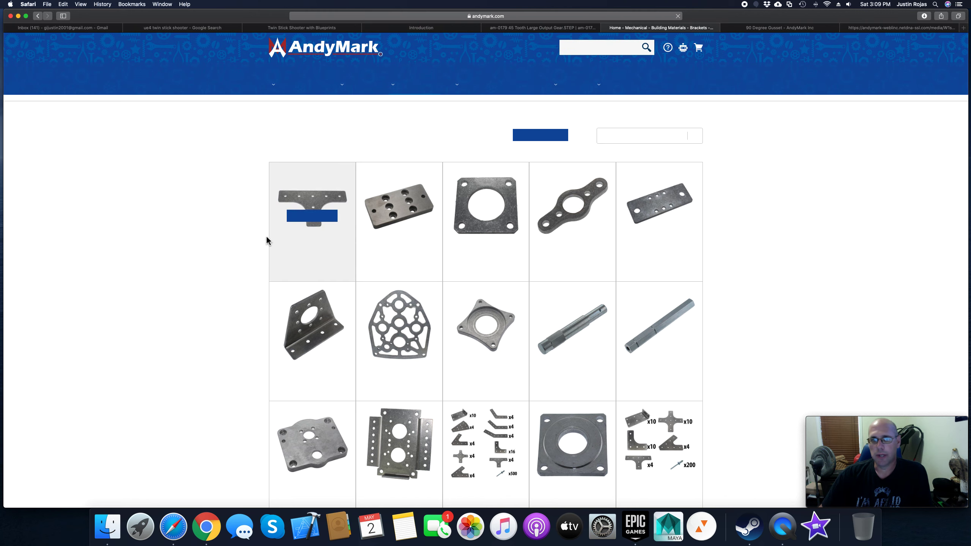
Scroll down the Brackets grid to the S3, Tee Gusset tile.
{"action": "scroll", "coordinate": [730, 221], "scroll_direction": "down", "scroll_amount": 10}
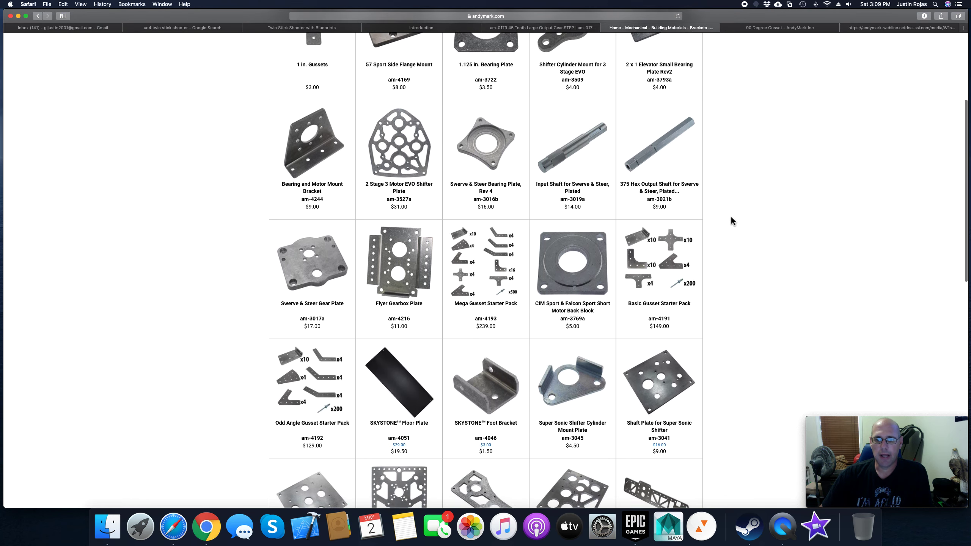
{"action": "scroll", "coordinate": [732, 221], "scroll_direction": "down", "scroll_amount": 7}
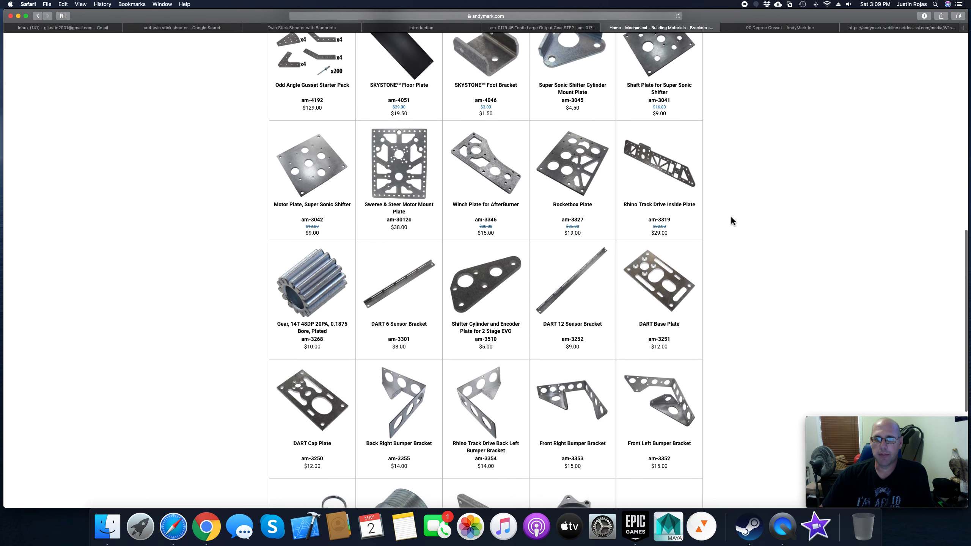
{"action": "scroll", "coordinate": [732, 216], "scroll_direction": "down", "scroll_amount": 1}
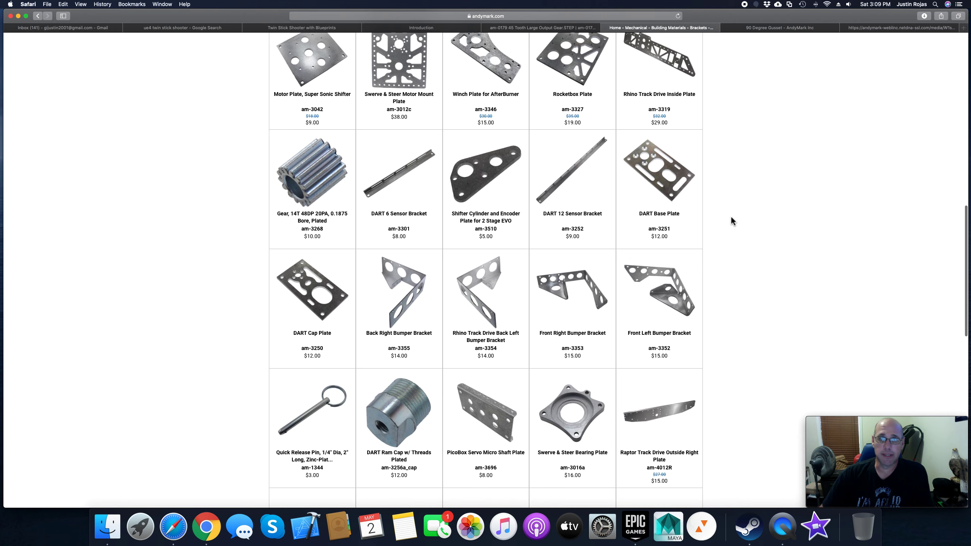
{"action": "mouse_move", "coordinate": [655, 226]}
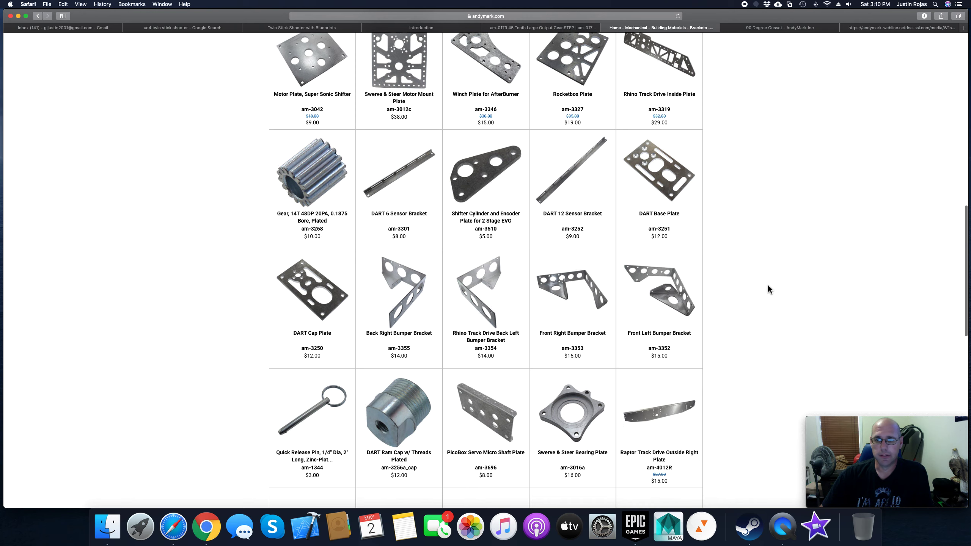
{"action": "scroll", "coordinate": [769, 286], "scroll_direction": "down", "scroll_amount": 12}
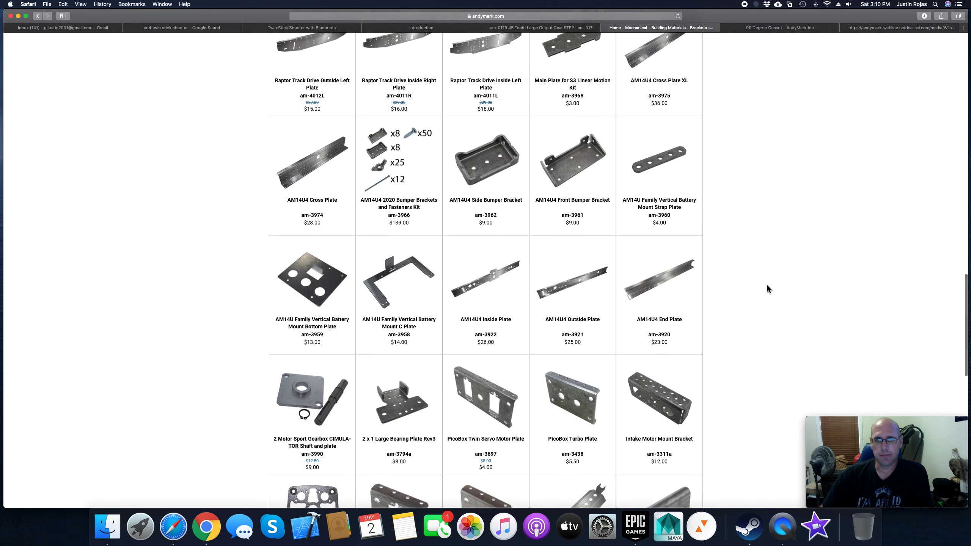
{"action": "scroll", "coordinate": [768, 289], "scroll_direction": "down", "scroll_amount": 4}
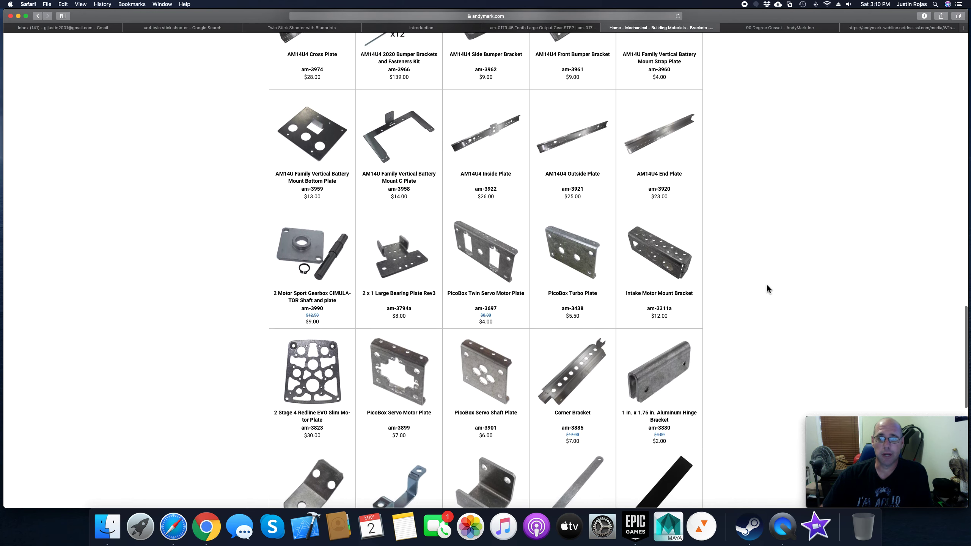
{"action": "scroll", "coordinate": [768, 286], "scroll_direction": "down", "scroll_amount": 9}
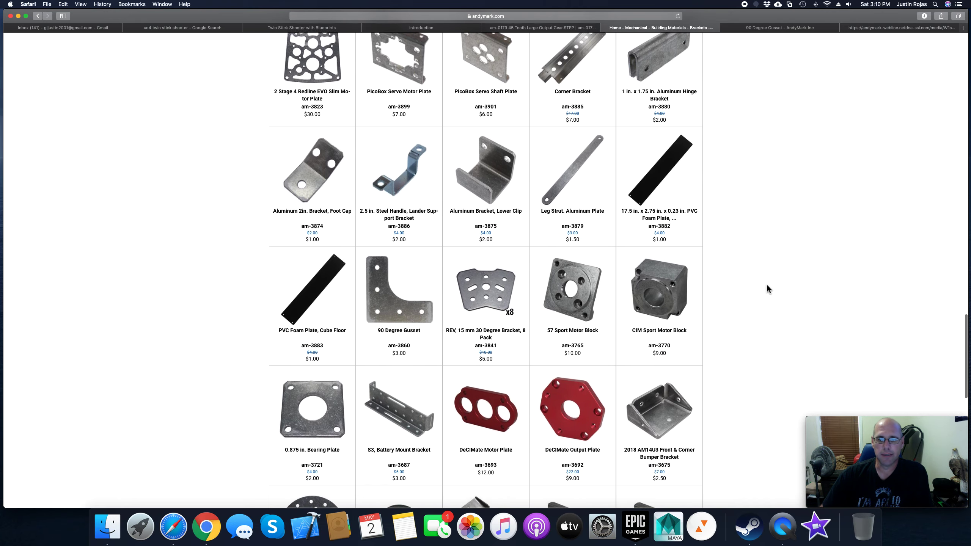
{"action": "scroll", "coordinate": [768, 286], "scroll_direction": "down", "scroll_amount": 6}
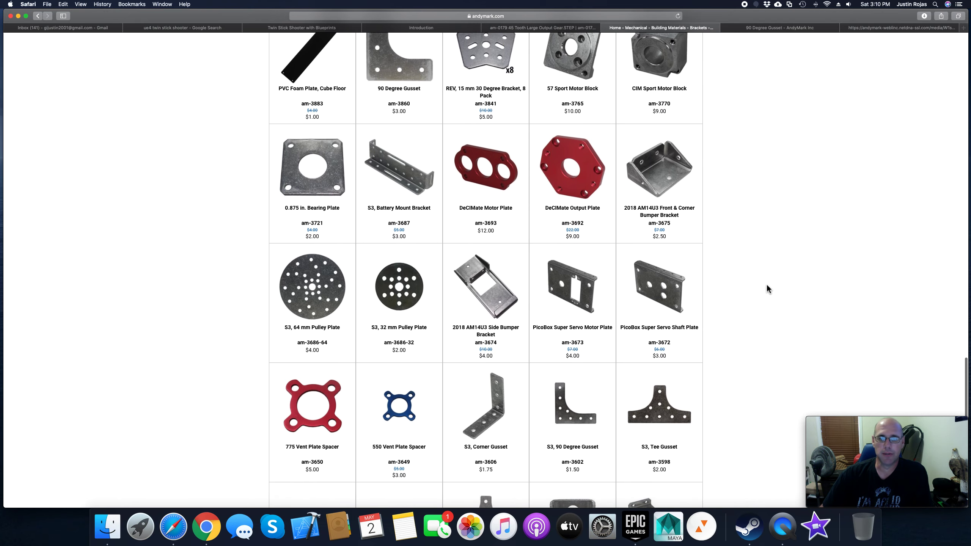
{"action": "scroll", "coordinate": [768, 289], "scroll_direction": "down", "scroll_amount": 3}
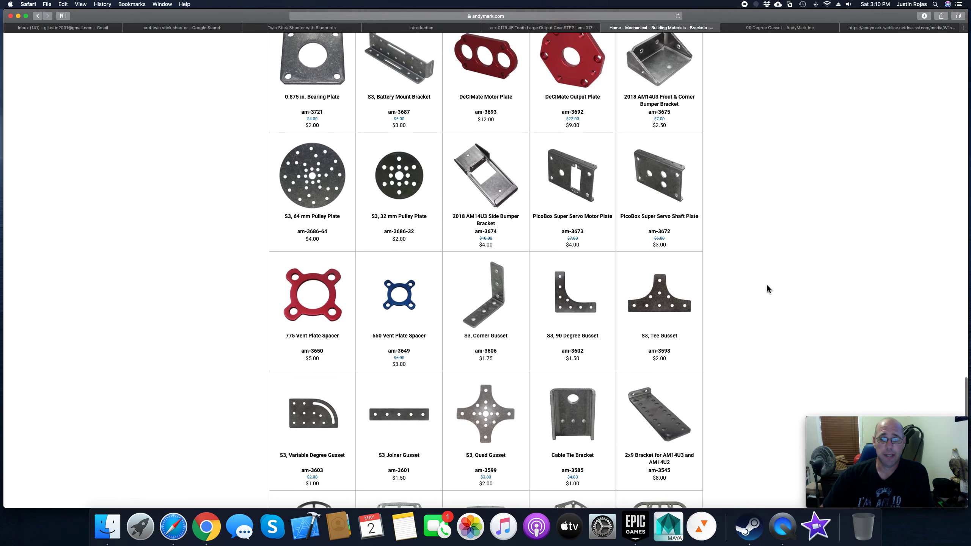
Open the S3, Tee Gusset page and highlight its STEP file name.
{"action": "left_click", "coordinate": [659, 297]}
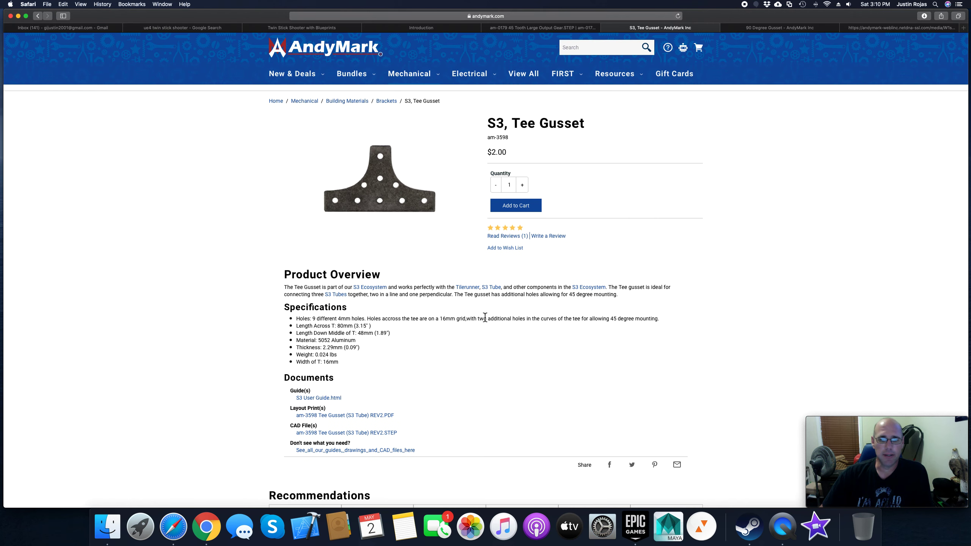
{"action": "scroll", "coordinate": [422, 388], "scroll_direction": "down", "scroll_amount": 2}
{"action": "left_click_drag", "start_coordinate": [421, 403], "coordinate": [293, 403]}
{"action": "left_click", "coordinate": [800, 338]}
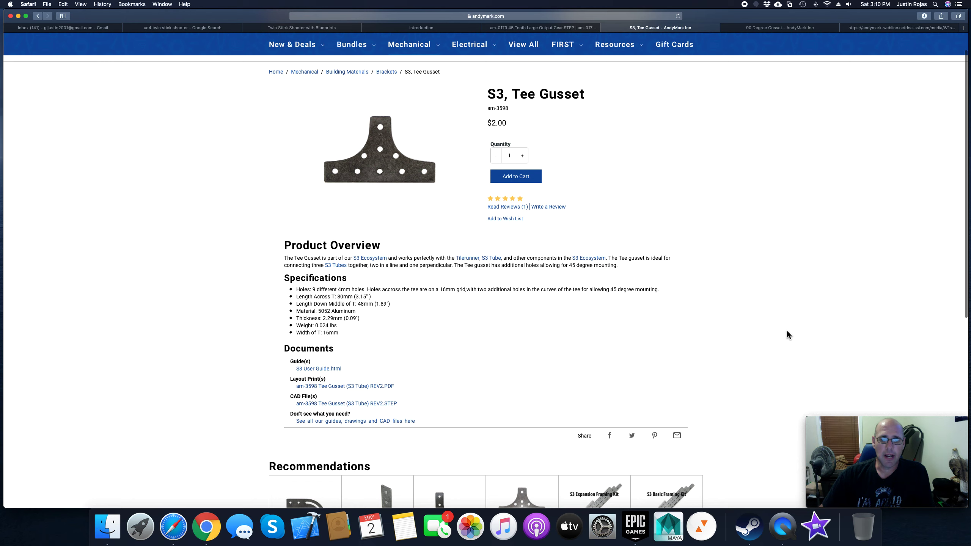
Swipe back to the Brackets category and scroll up to the listing's top.
{"action": "scroll", "coordinate": [698, 209], "scroll_direction": "left", "scroll_amount": 5}
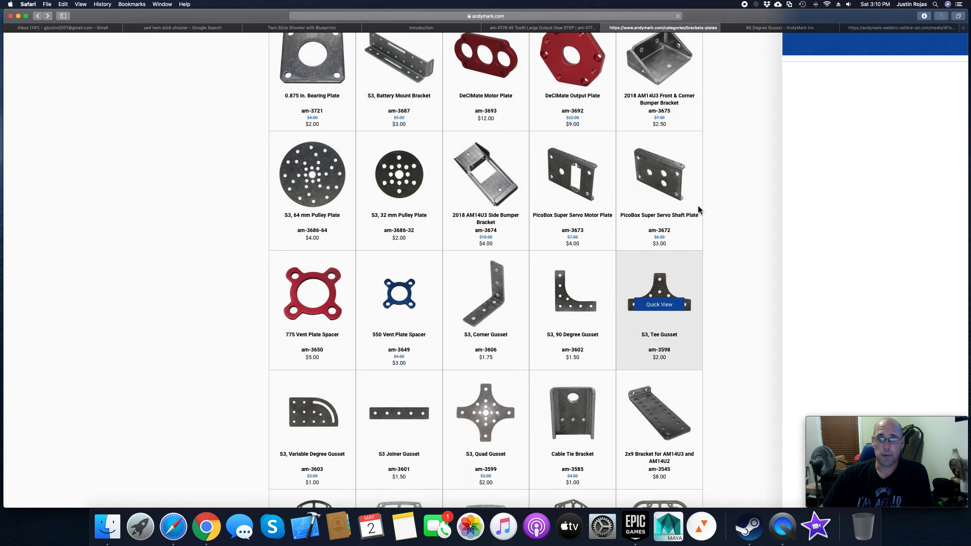
{"action": "scroll", "coordinate": [752, 202], "scroll_direction": "down", "scroll_amount": 5}
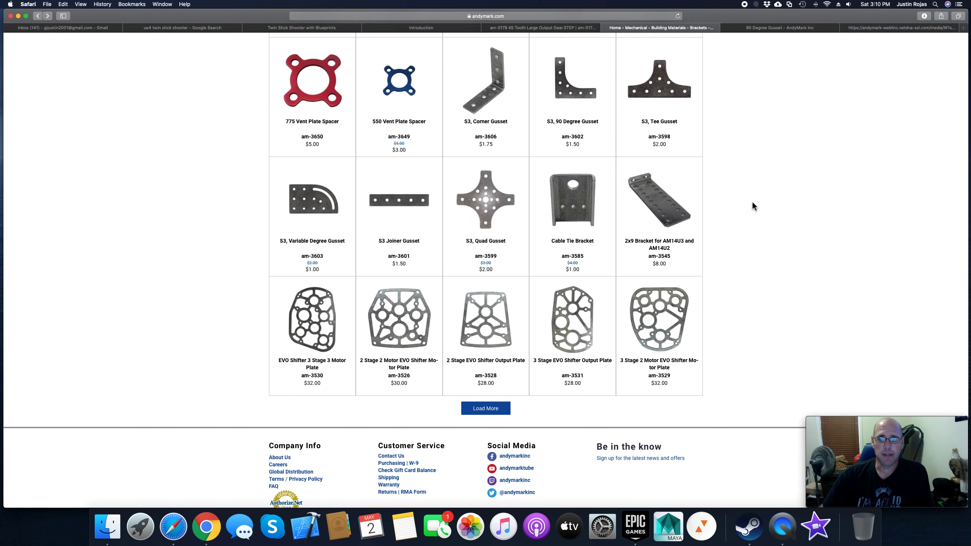
{"action": "scroll", "coordinate": [752, 203], "scroll_direction": "up", "scroll_amount": 10}
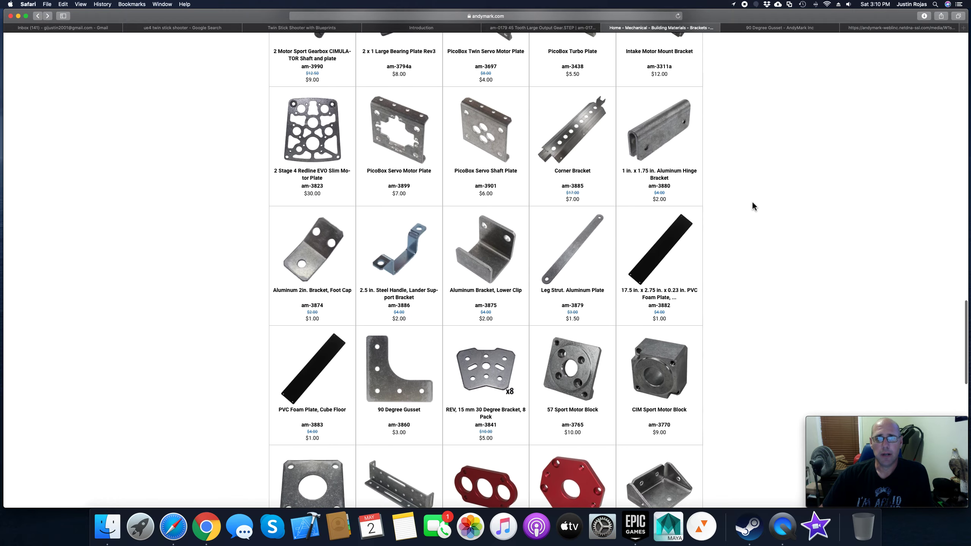
{"action": "scroll", "coordinate": [752, 203], "scroll_direction": "up", "scroll_amount": 10}
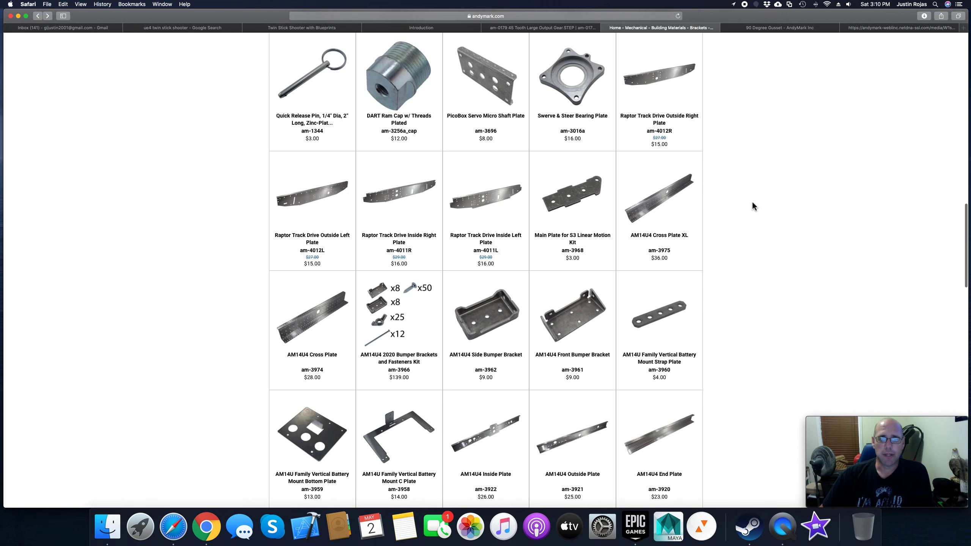
{"action": "scroll", "coordinate": [753, 203], "scroll_direction": "up", "scroll_amount": 7}
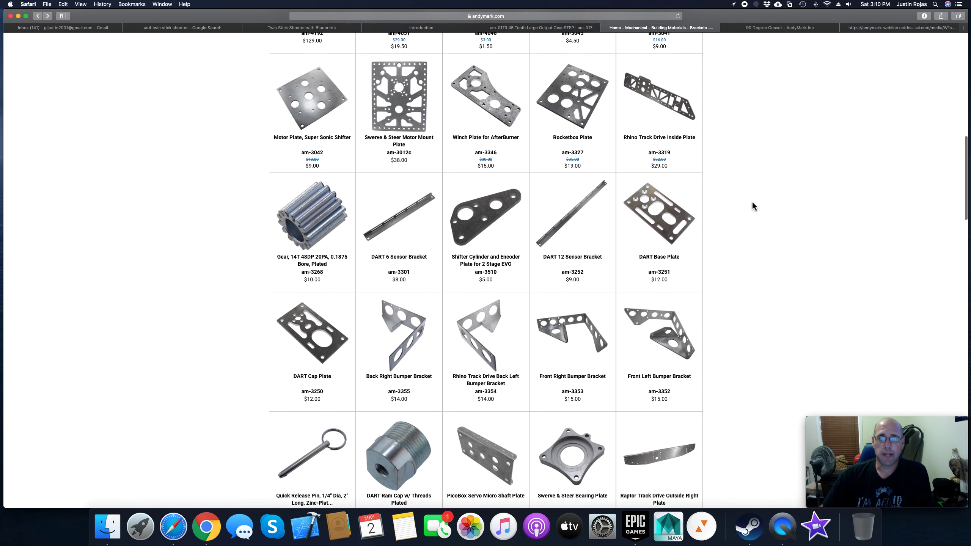
{"action": "scroll", "coordinate": [752, 207], "scroll_direction": "up", "scroll_amount": 10}
{"action": "mouse_move", "coordinate": [428, 80]}
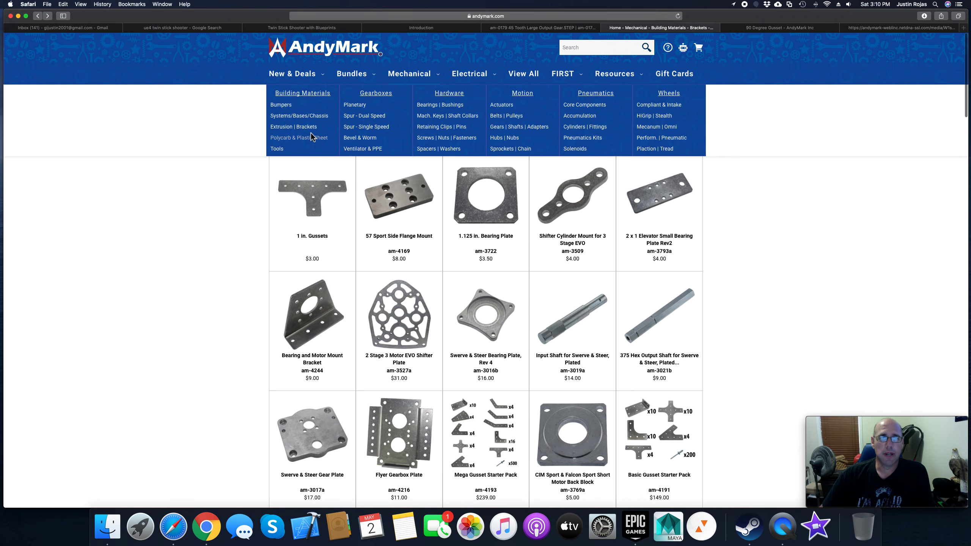
Browse AndyMark's Extrusion and Structure products, then return to the am-0179 gear document in Onshape.
{"action": "left_click", "coordinate": [283, 127]}
{"action": "scroll", "coordinate": [756, 208], "scroll_direction": "down", "scroll_amount": 10}
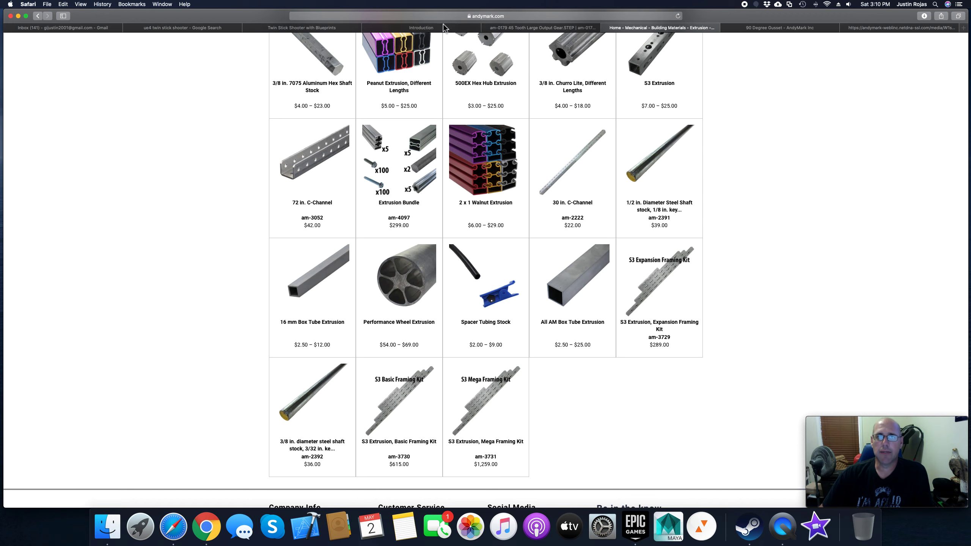
{"action": "left_click", "coordinate": [566, 28]}
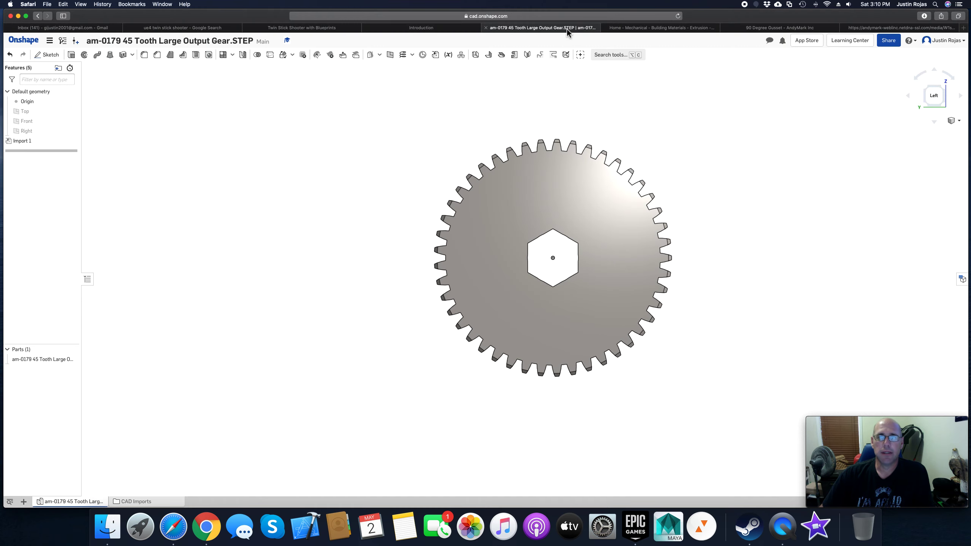
Go back to My Onshape, now listing three documents including the am-0179 gear.
{"action": "left_click", "coordinate": [32, 41]}
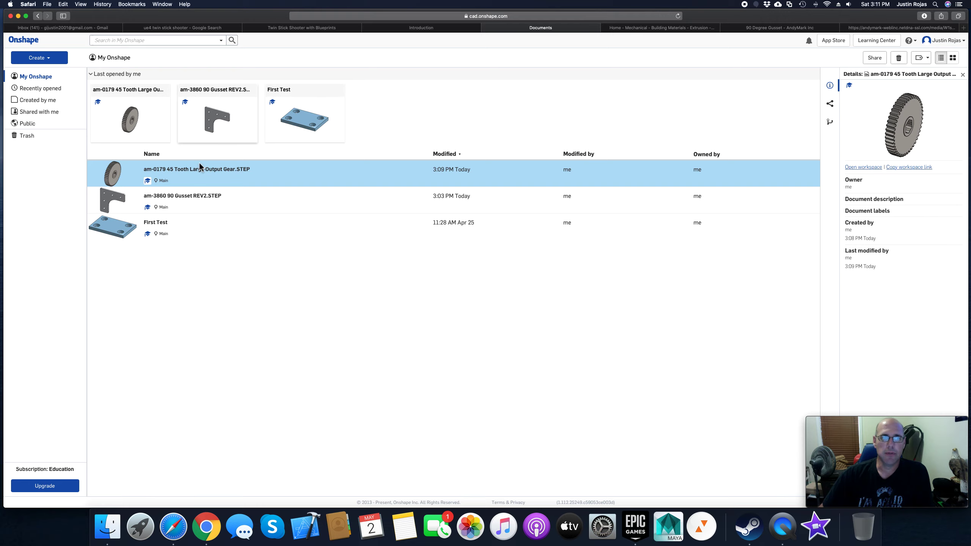
Open am-3860 90 Gusset REV2.STEP and orbit and zoom around the L-shaped five-hole gusset.
{"action": "double_click", "coordinate": [222, 202]}
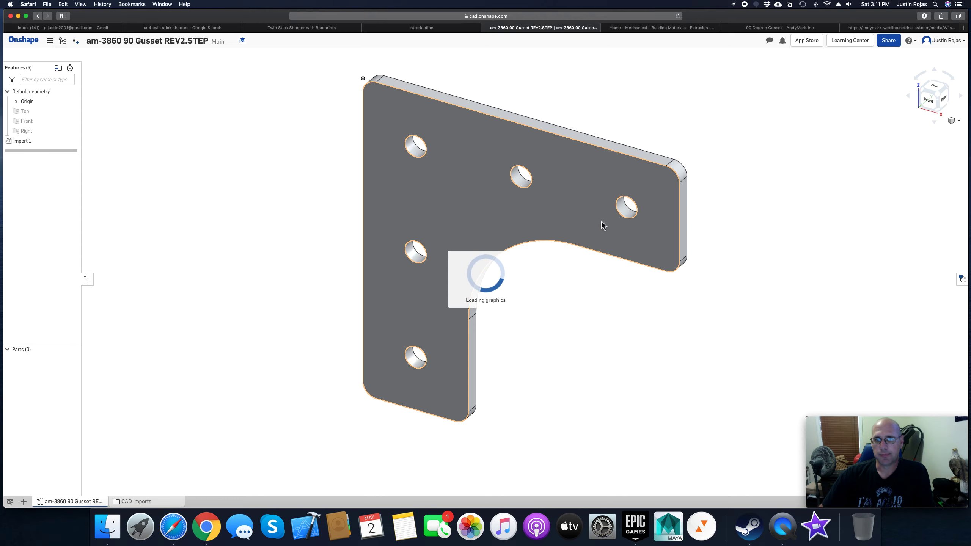
{"action": "right_click_drag", "start_coordinate": [624, 297], "coordinate": [635, 276]}
{"action": "scroll", "coordinate": [583, 275], "scroll_direction": "down", "scroll_amount": 5}
{"action": "scroll", "coordinate": [583, 275], "scroll_direction": "up", "scroll_amount": 2}
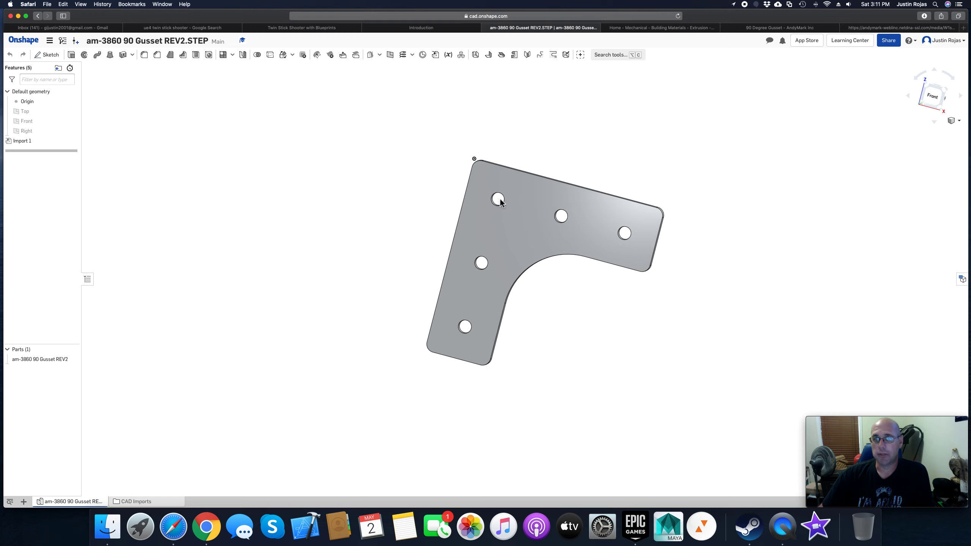
{"action": "right_click_drag", "start_coordinate": [751, 247], "coordinate": [671, 252]}
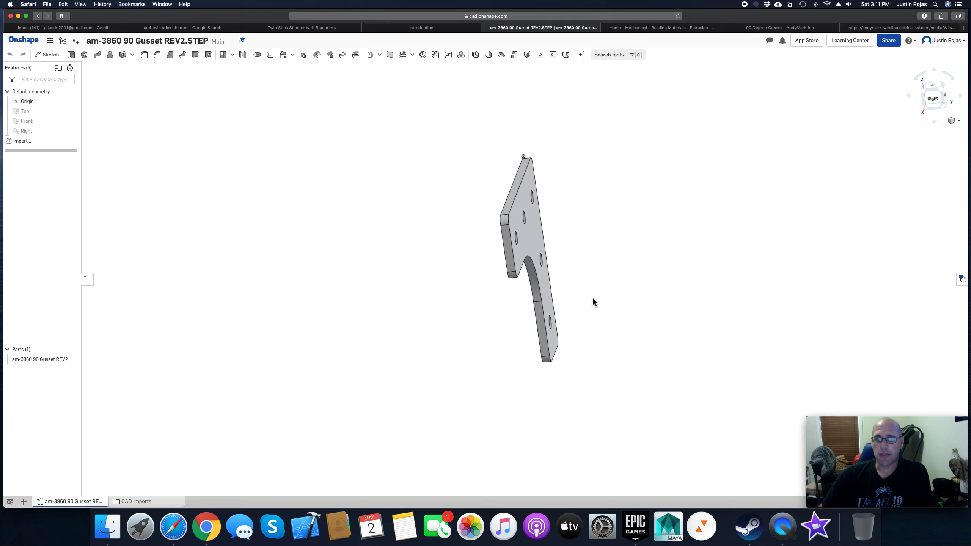
{"action": "right_click_drag", "start_coordinate": [561, 221], "coordinate": [665, 214]}
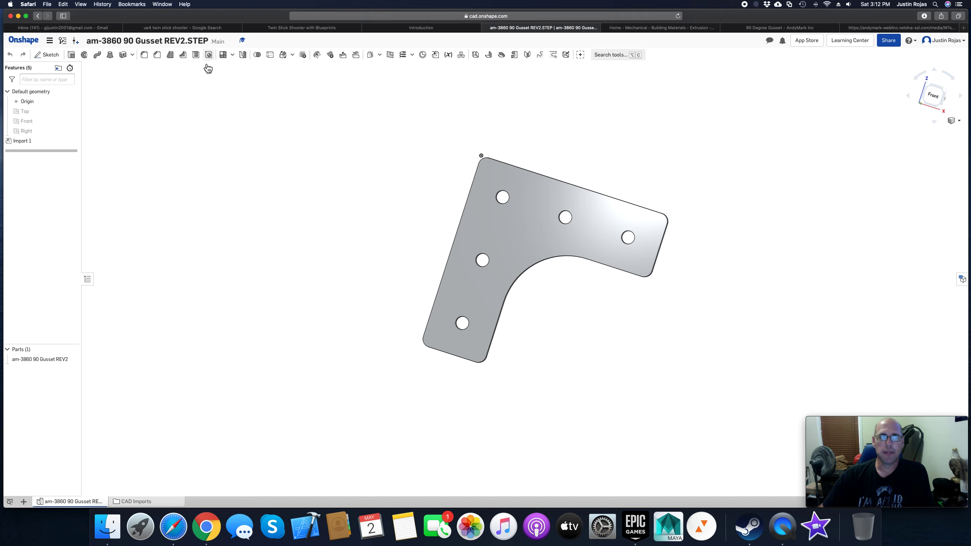
Return to My Onshape, showing the gear, gusset and First Test documents.
{"action": "left_click", "coordinate": [24, 40]}
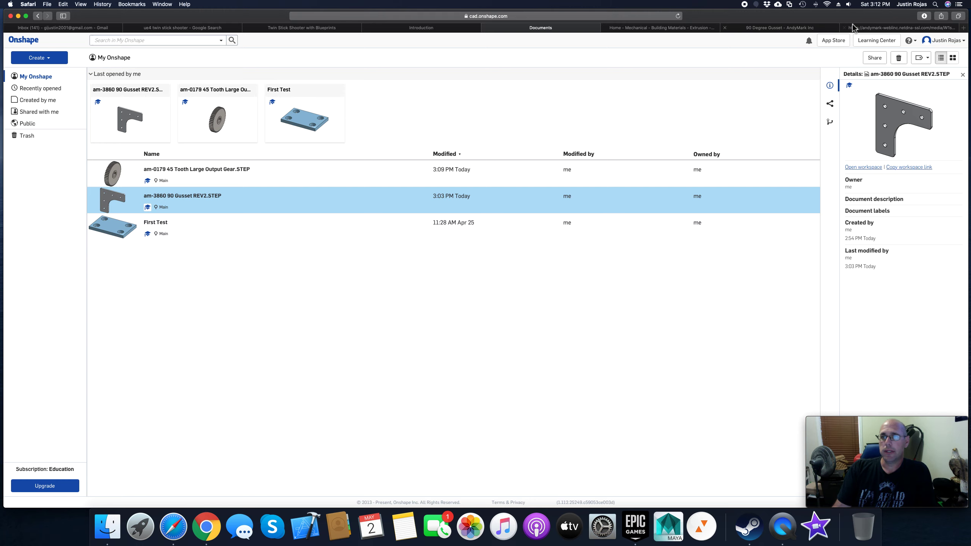
{"action": "left_click", "coordinate": [872, 28]}
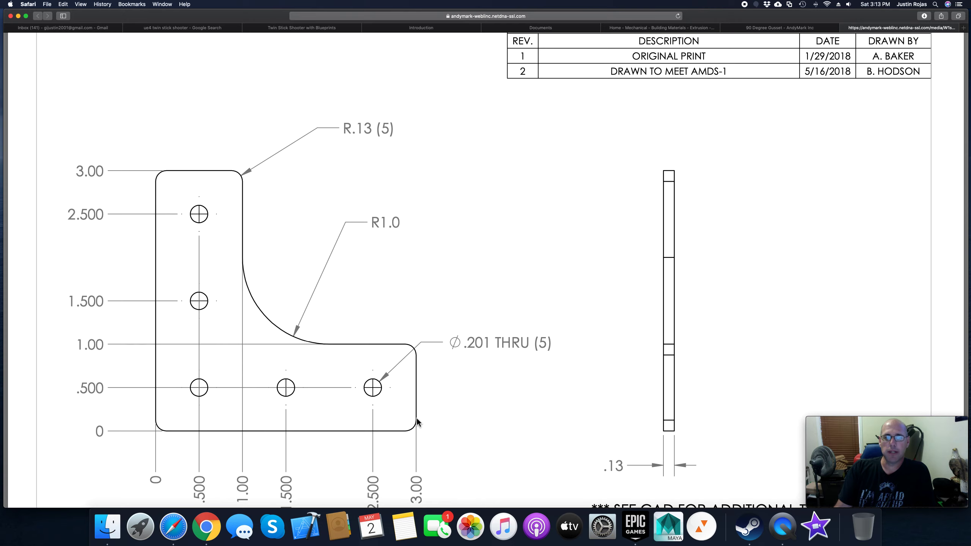
{"action": "scroll", "coordinate": [512, 336], "scroll_direction": "down", "scroll_amount": 2}
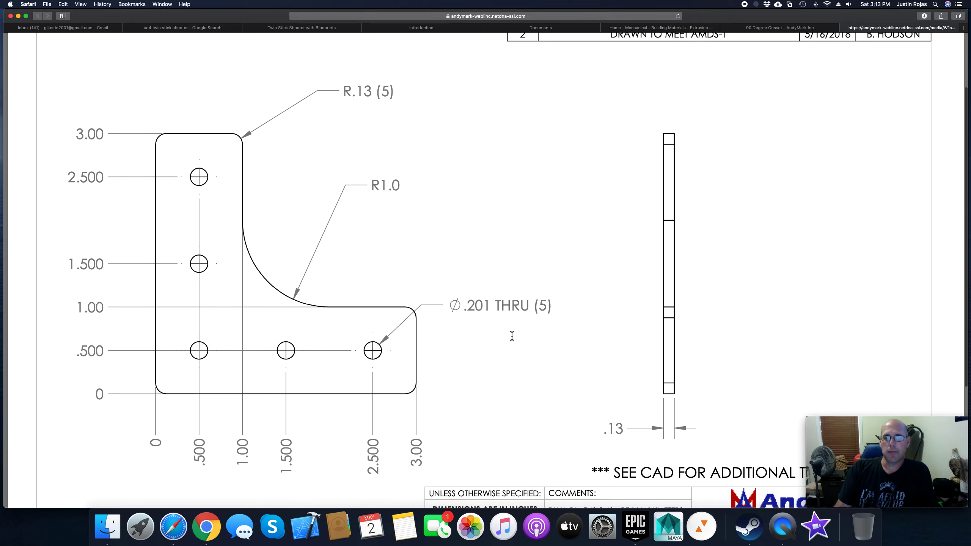
{"action": "left_click", "coordinate": [535, 28]}
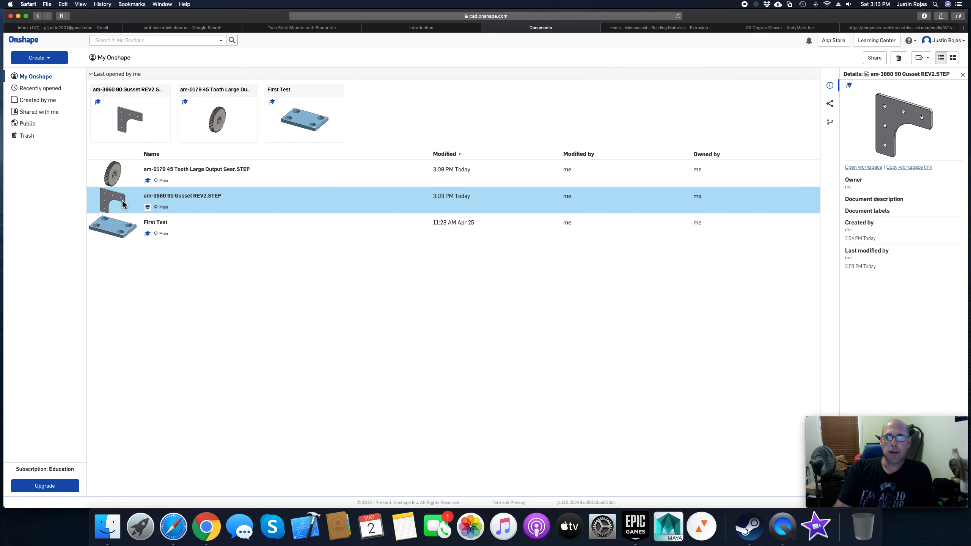